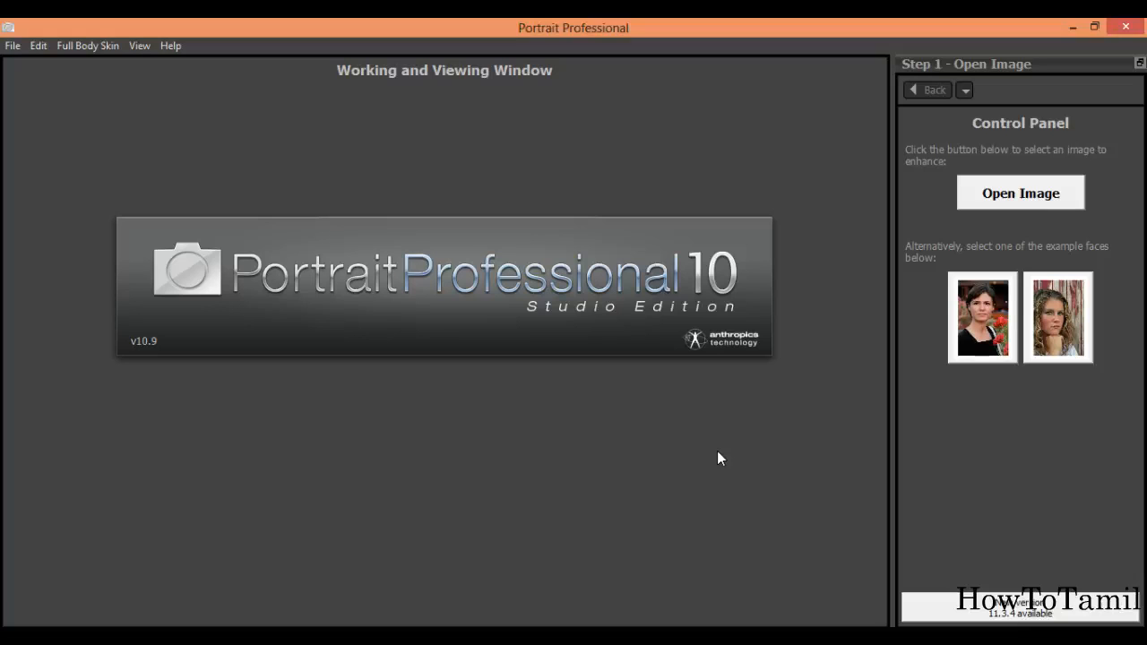
Open the example portrait of the curly-haired woman in front of the red weathered wood wall.
click(1015, 194)
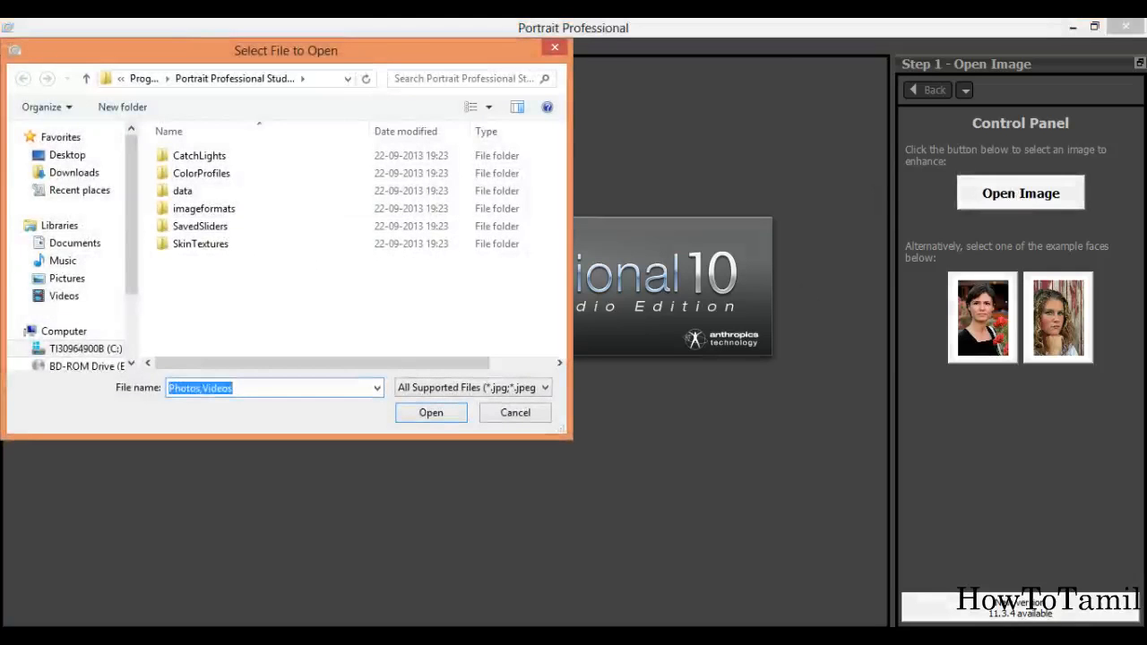
click(549, 52)
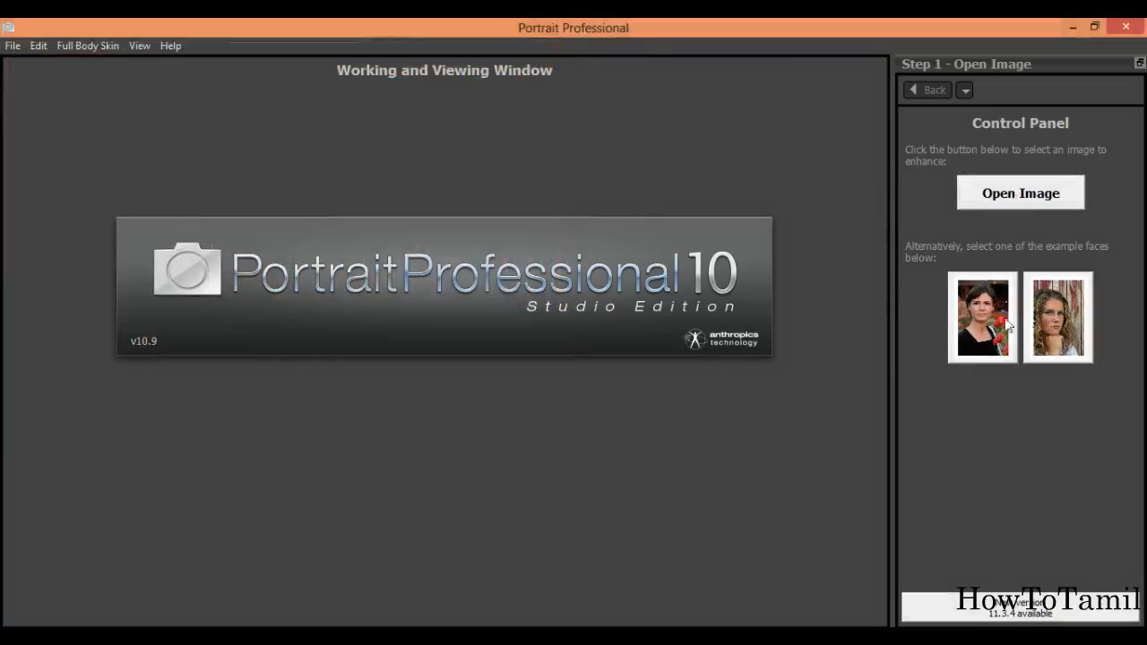
click(1072, 330)
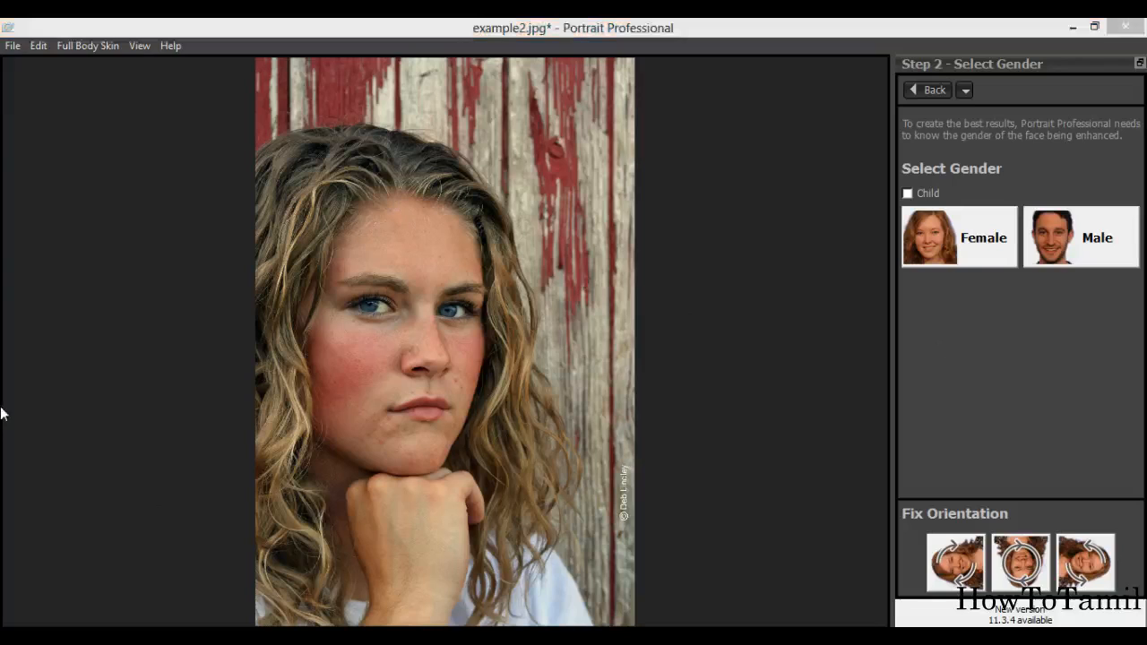
Set the gender of the face being enhanced to Female.
right_click(159, 366)
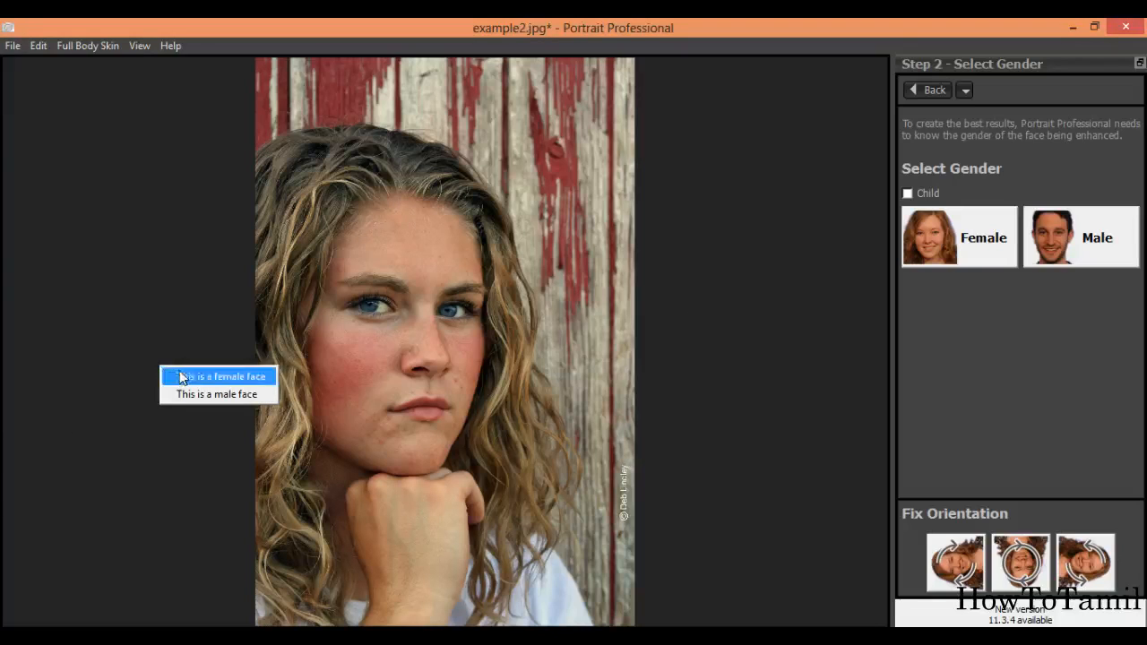
click(988, 320)
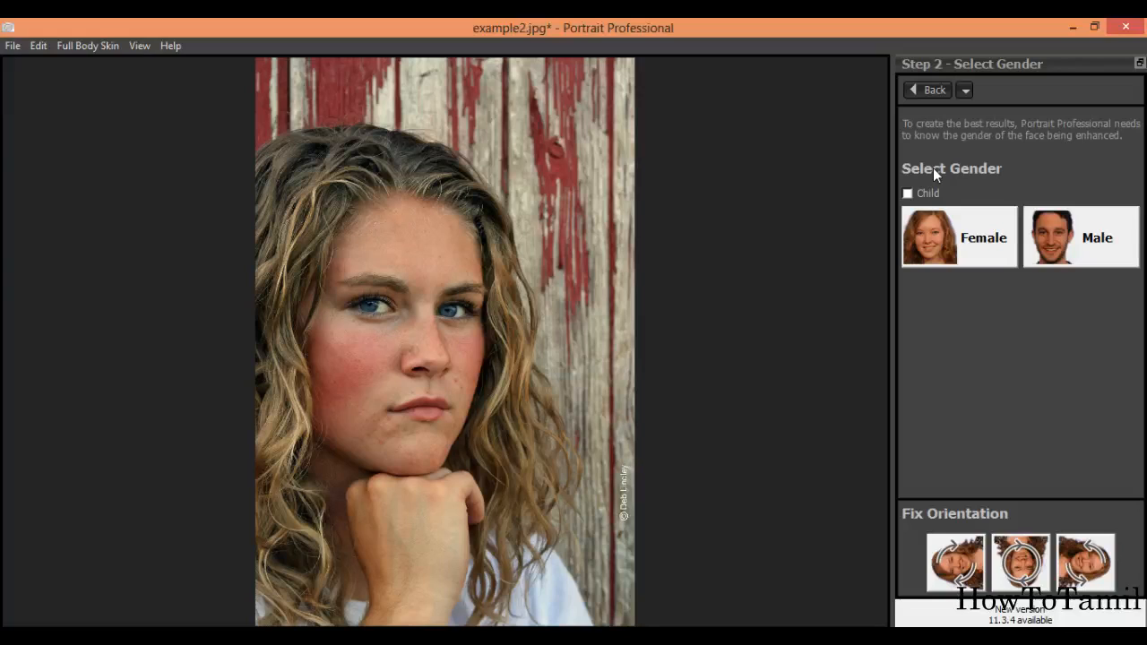
click(907, 193)
click(945, 238)
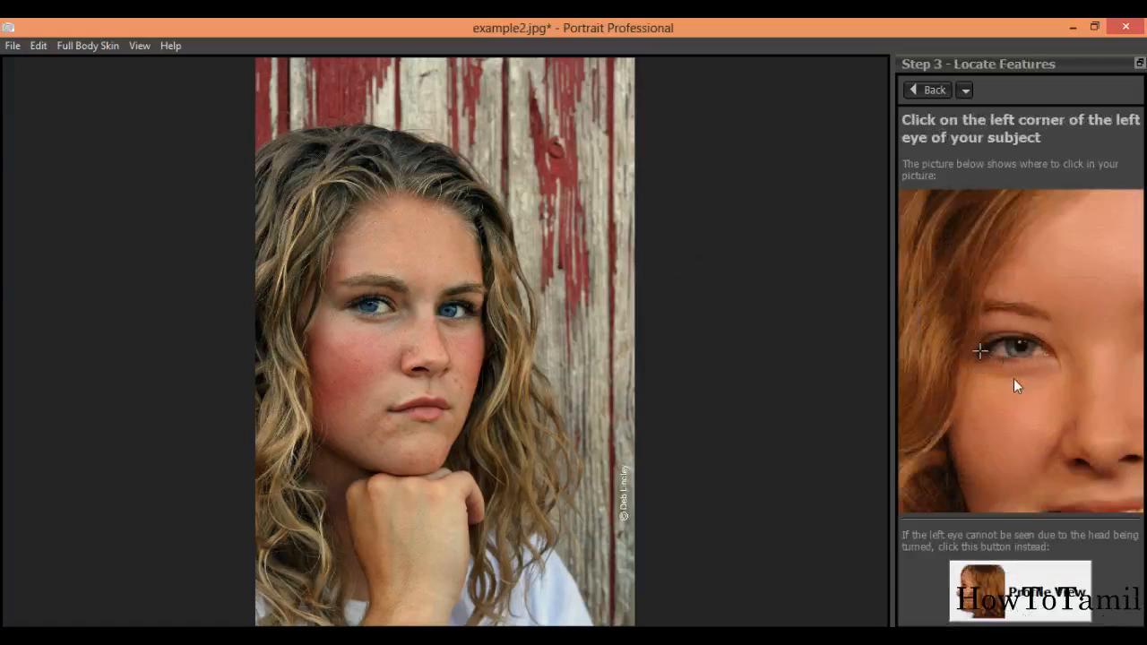
Mark the outer corners of both eyes, the nose tip and both mouth corners on the face.
mouse_move(1013, 379)
click(347, 308)
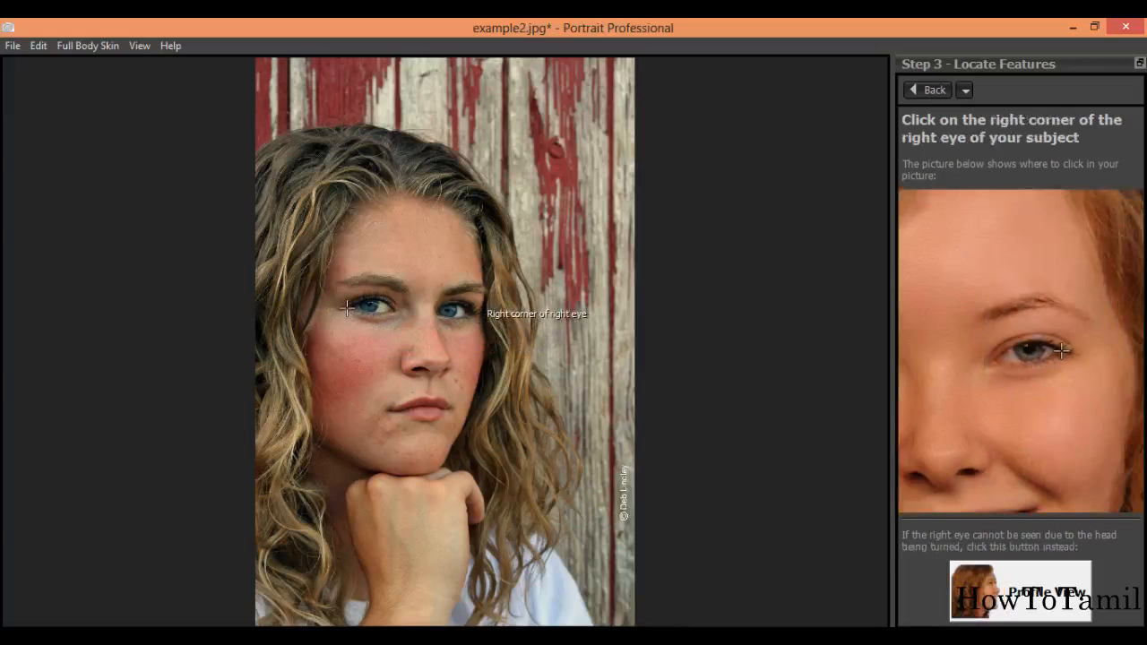
click(474, 312)
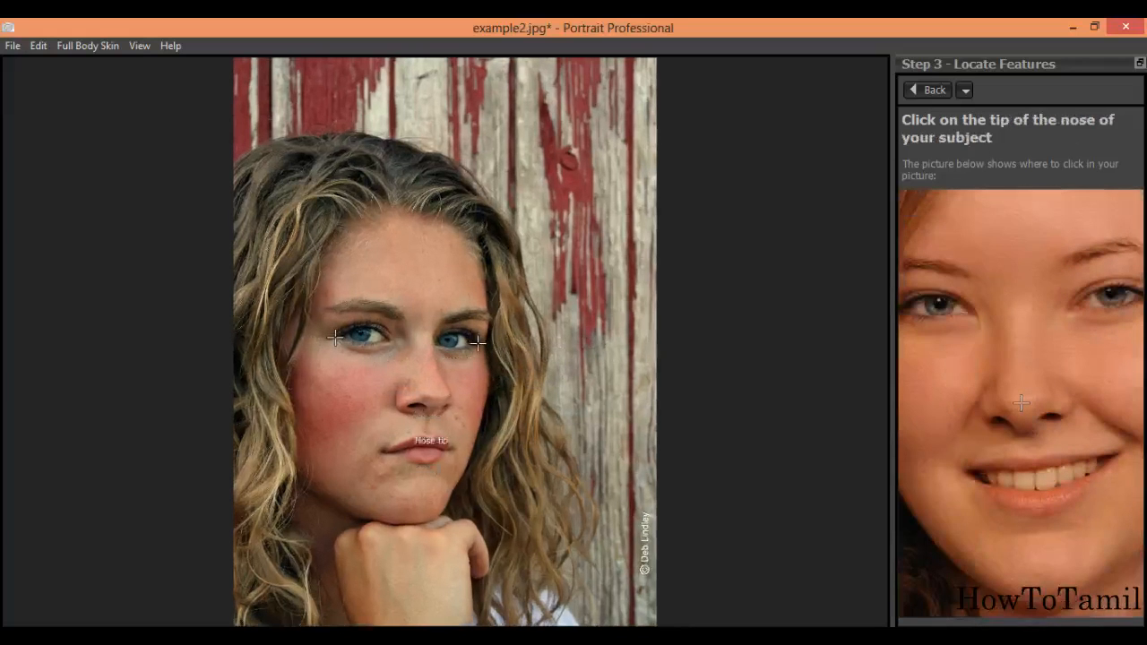
click(438, 397)
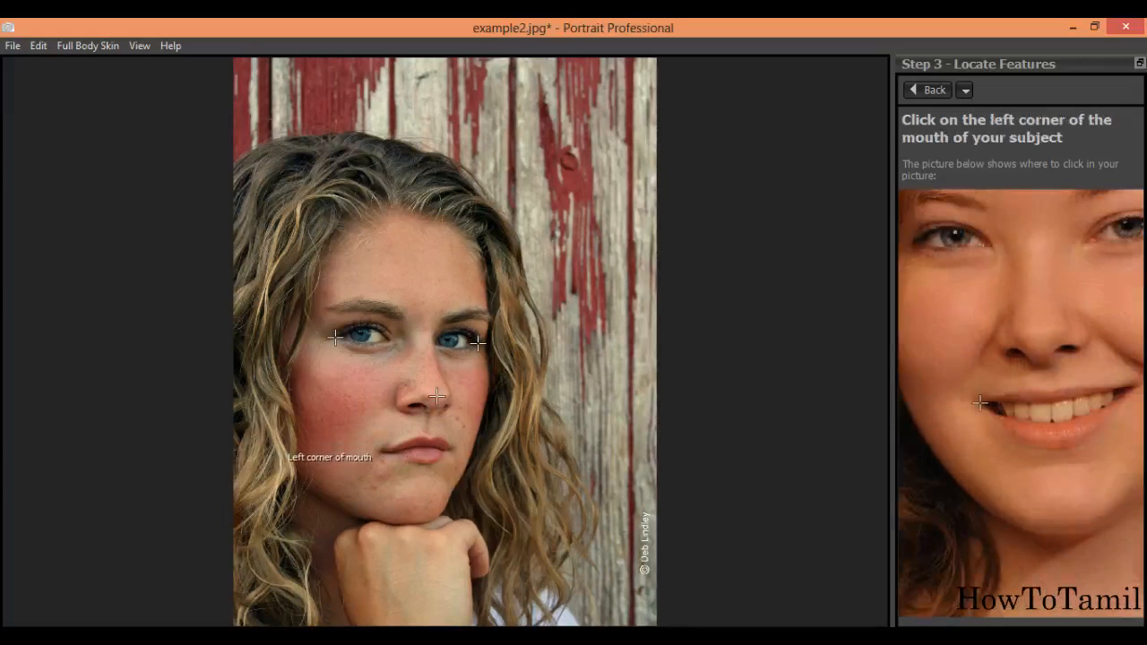
click(386, 454)
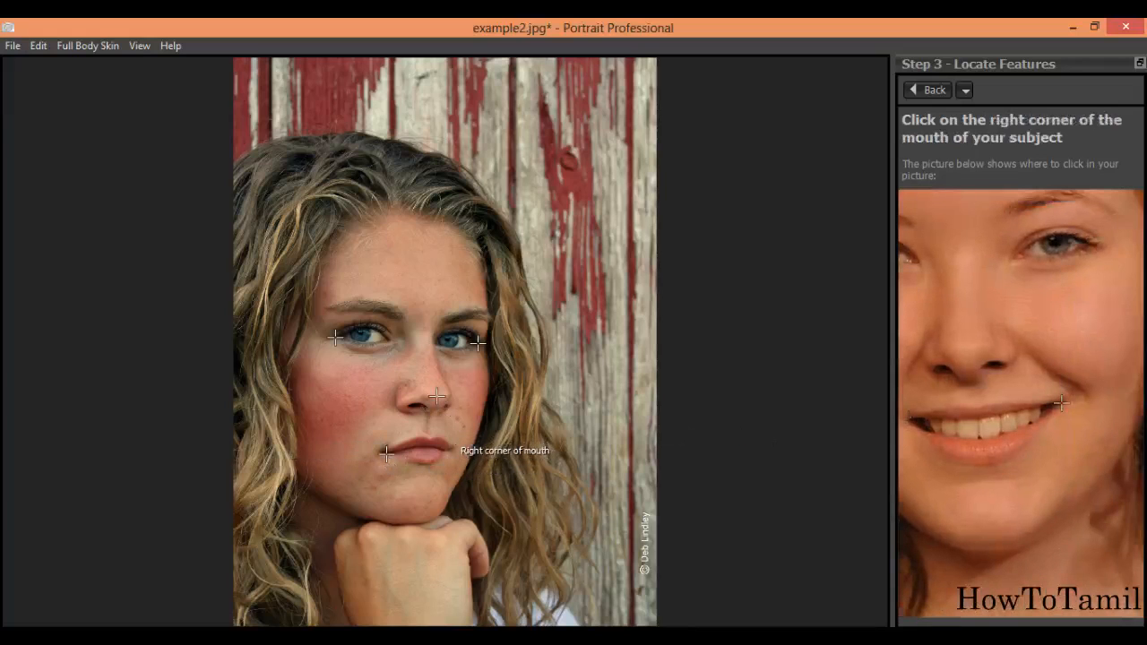
click(448, 452)
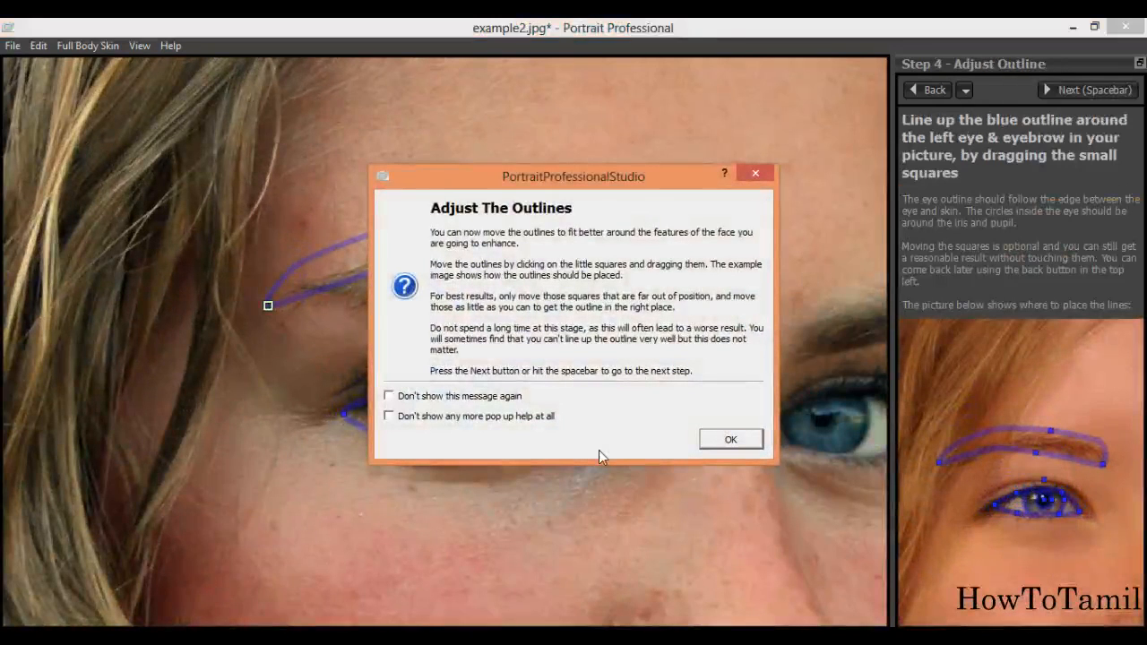
Turn off the Adjust The Outlines help message and fit the left eyebrow outline to the edges of the brow.
click(476, 396)
click(730, 439)
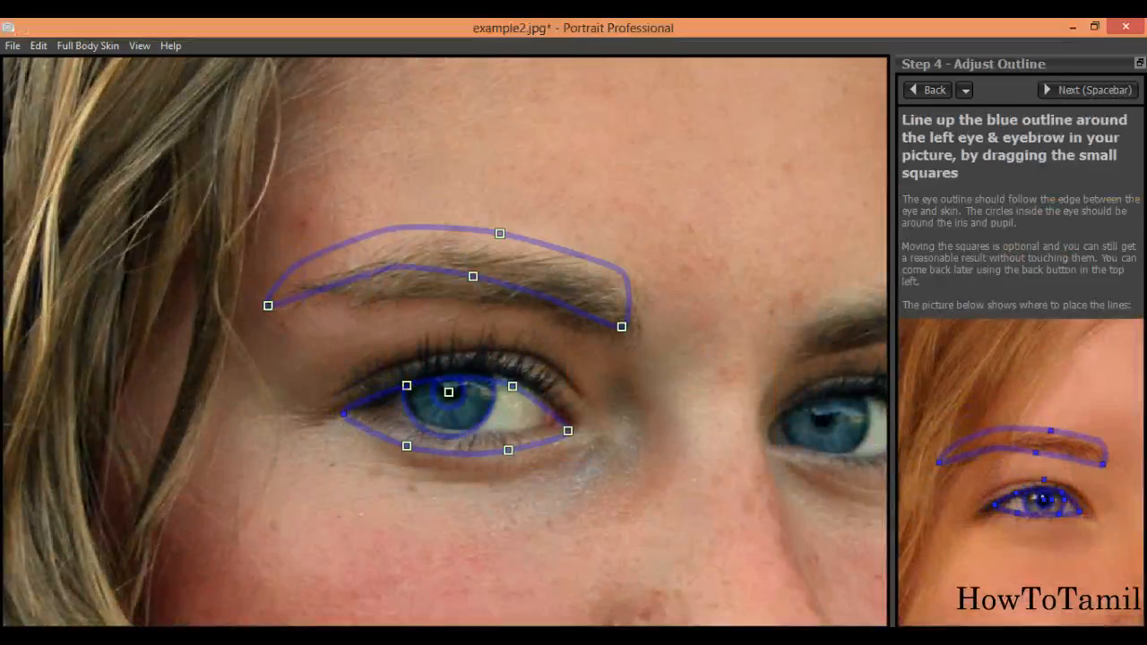
drag(621, 326, 636, 360)
drag(273, 319, 298, 311)
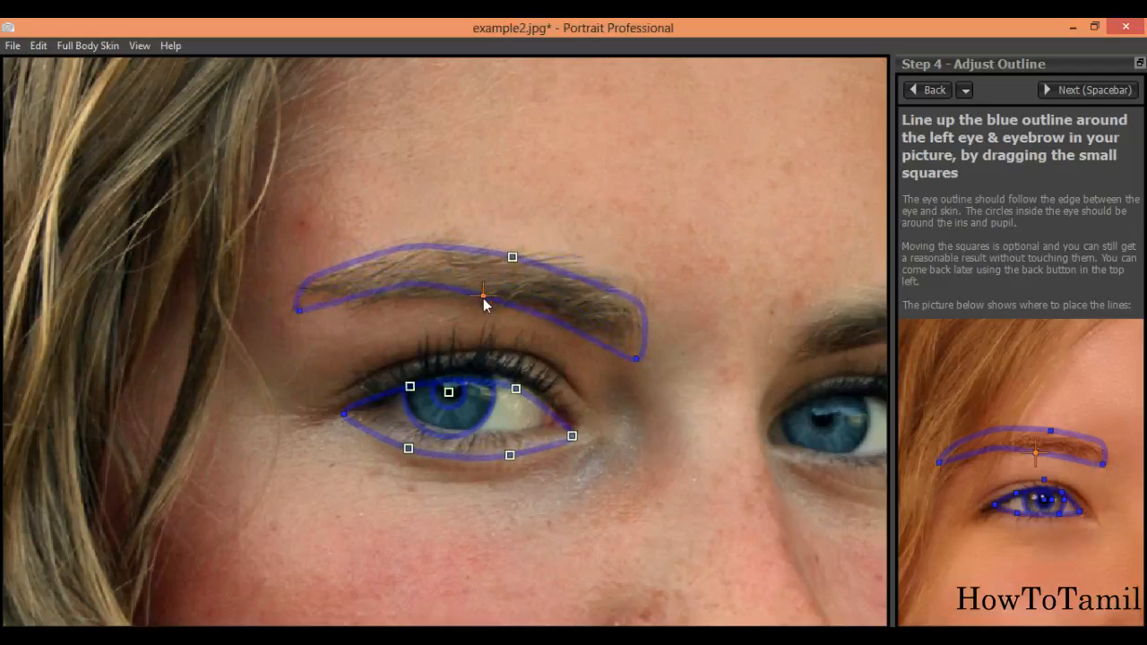
drag(482, 299, 478, 307)
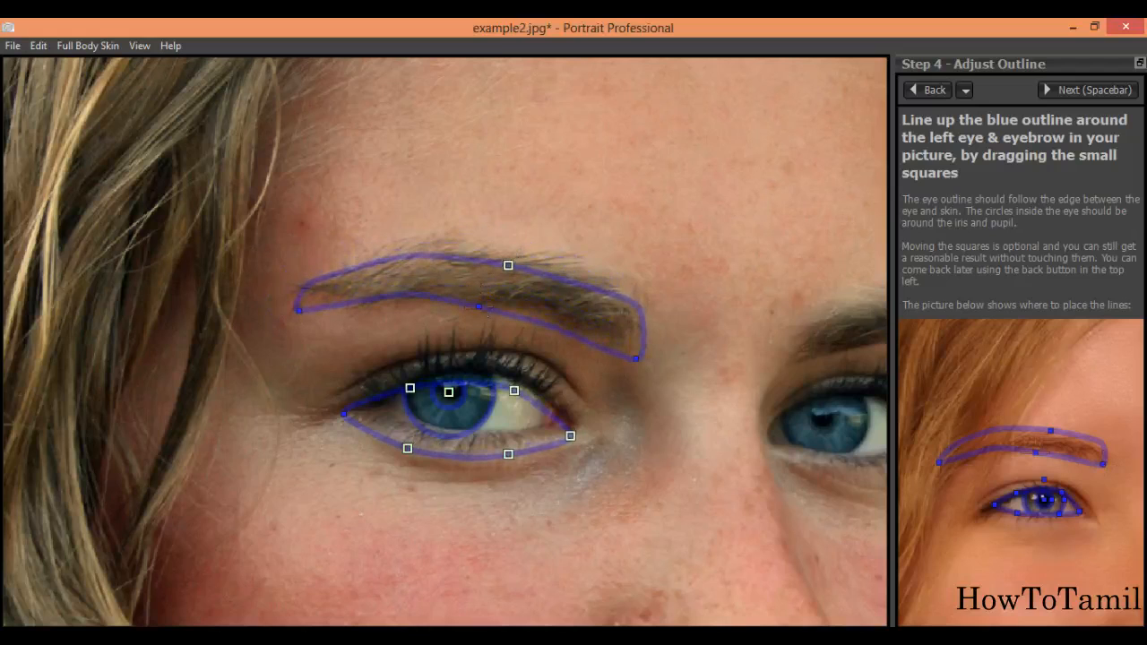
drag(508, 266, 508, 255)
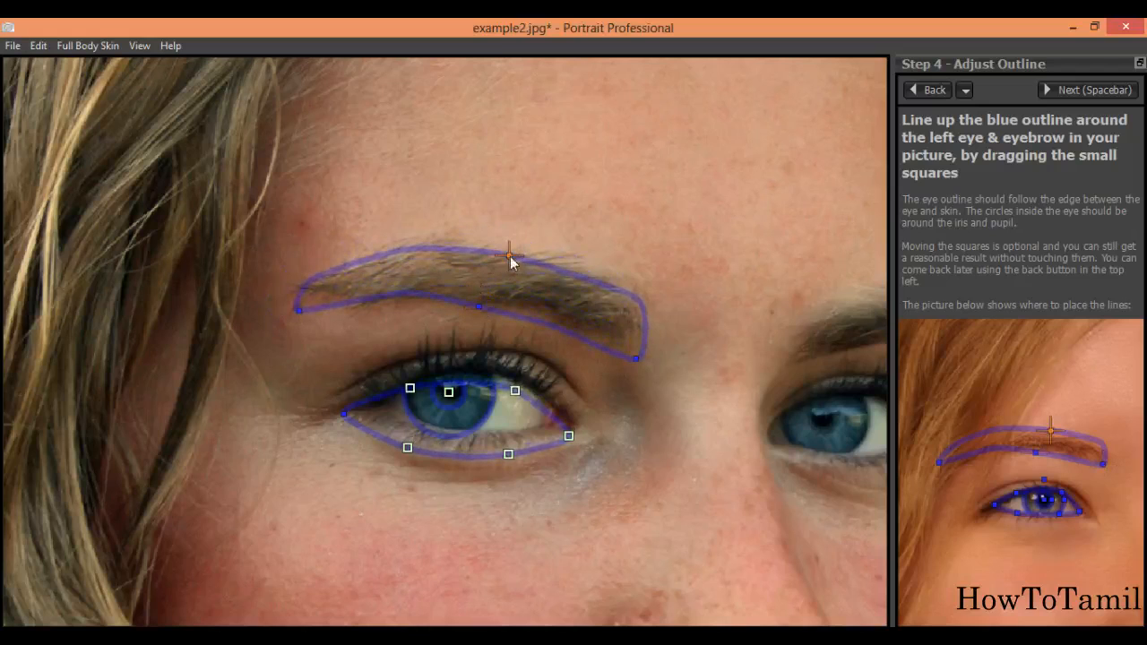
mouse_move(307, 307)
mouse_down()
mouse_move(307, 295)
mouse_move(306, 306)
mouse_up()
drag(479, 307, 485, 306)
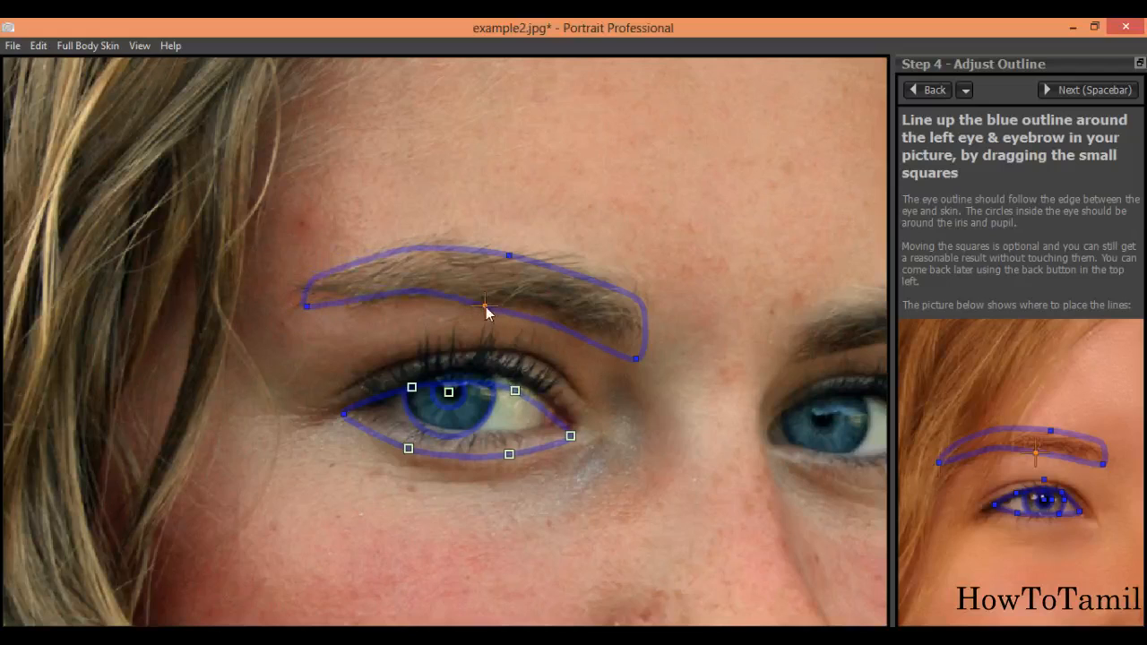
drag(635, 363, 631, 346)
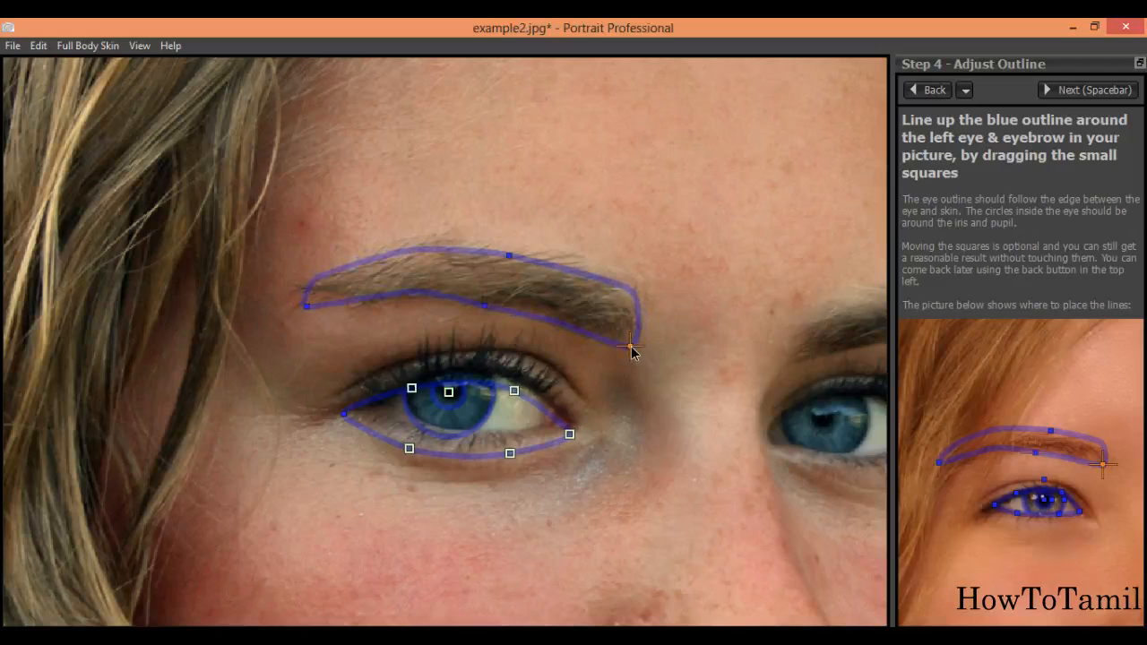
Fit the left eye outline to the eyelid edges, centre the iris circles on the pupil, and accept the outline.
drag(515, 392, 512, 354)
drag(344, 417, 349, 404)
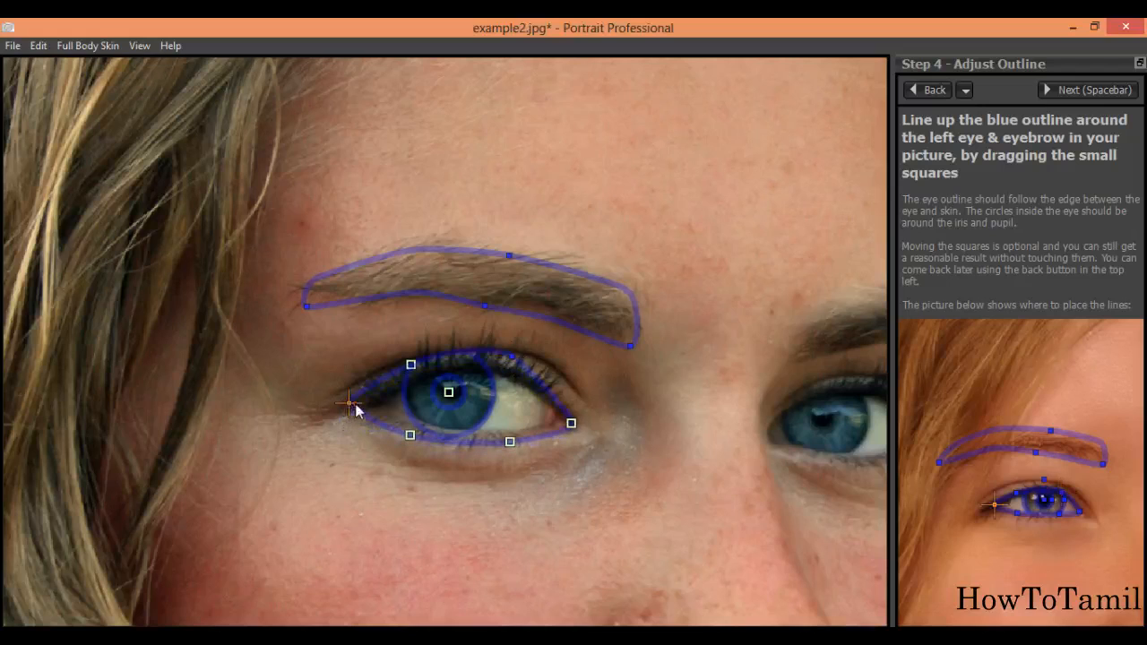
drag(572, 427, 569, 419)
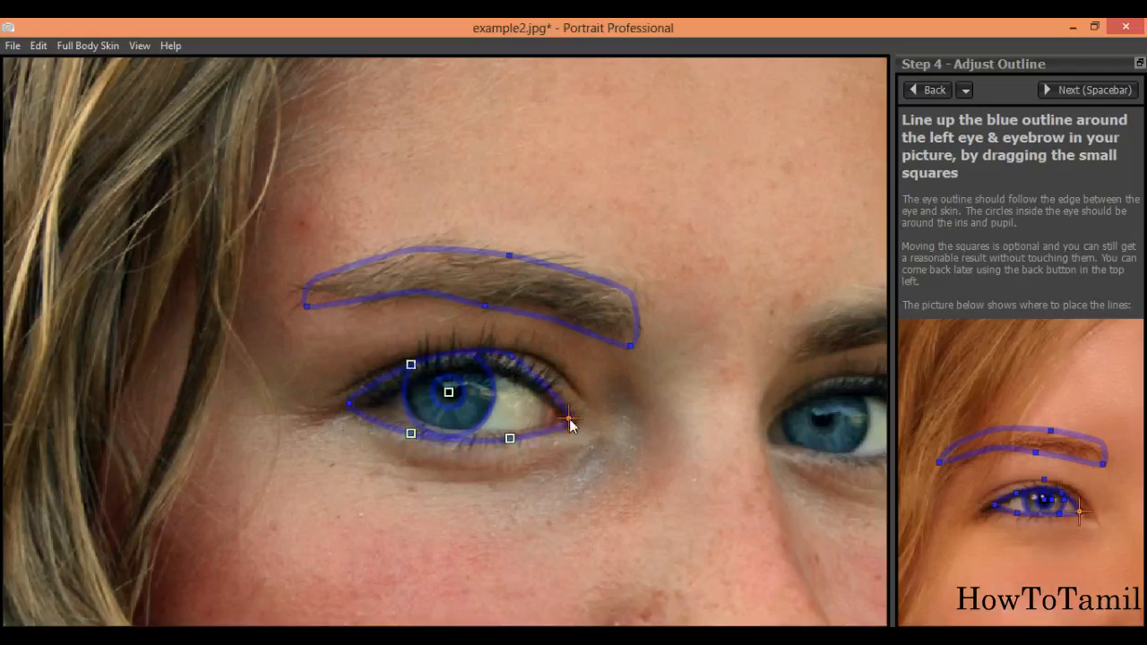
mouse_move(509, 441)
mouse_down()
mouse_move(502, 447)
mouse_move(503, 437)
mouse_up()
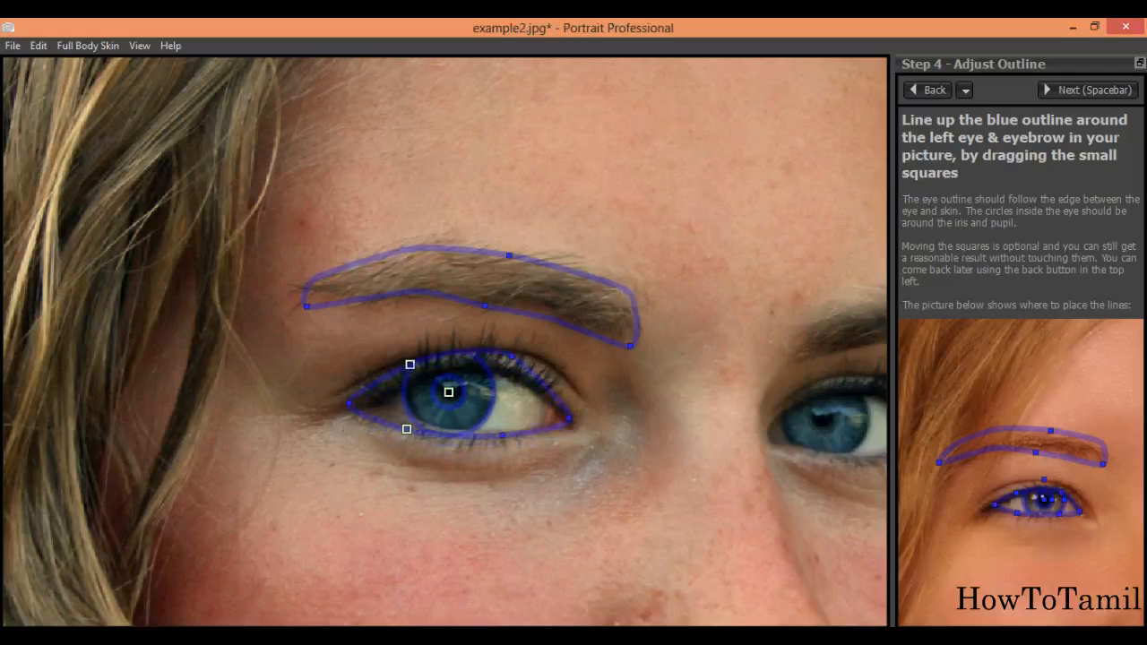
click(450, 394)
drag(450, 394, 453, 393)
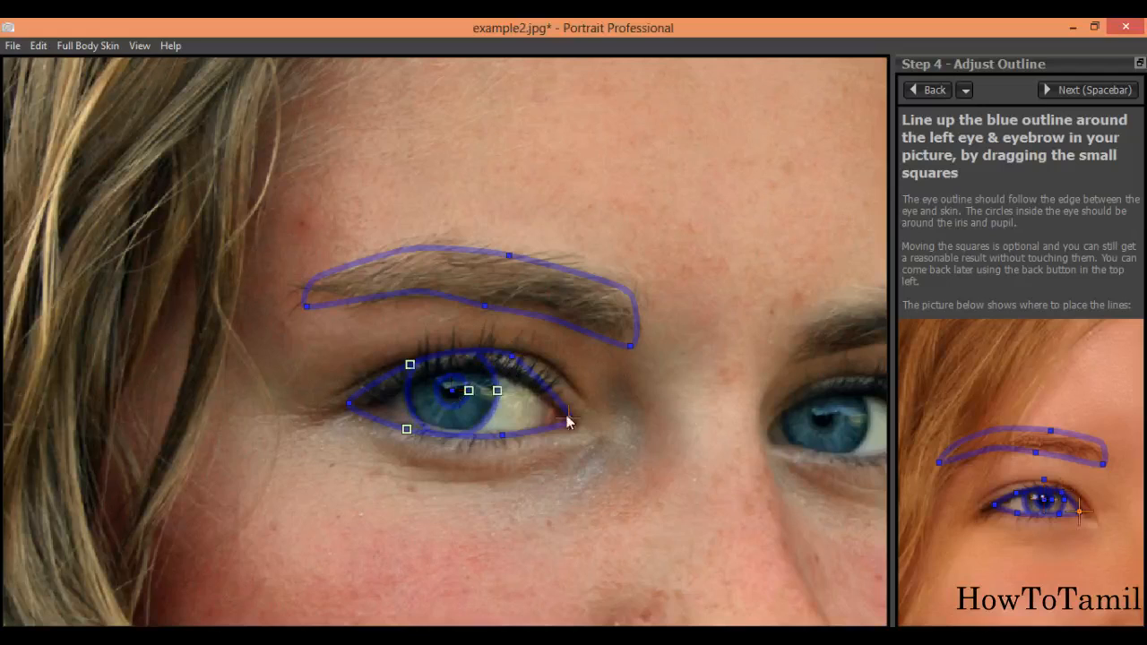
drag(568, 421, 563, 415)
drag(351, 405, 354, 405)
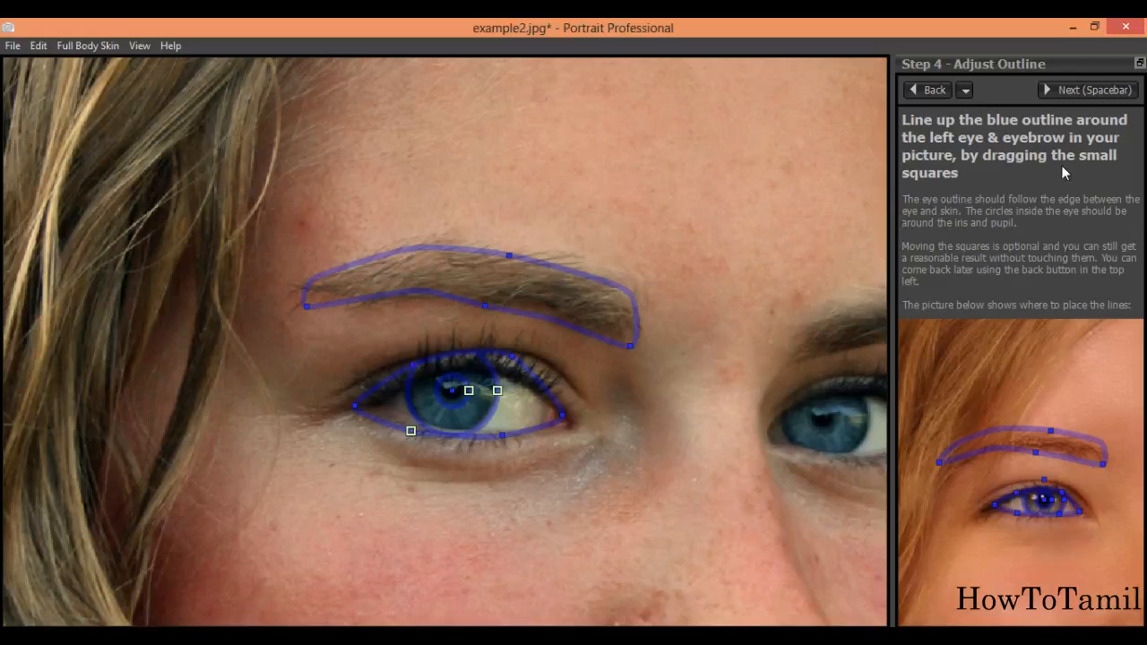
key(space)
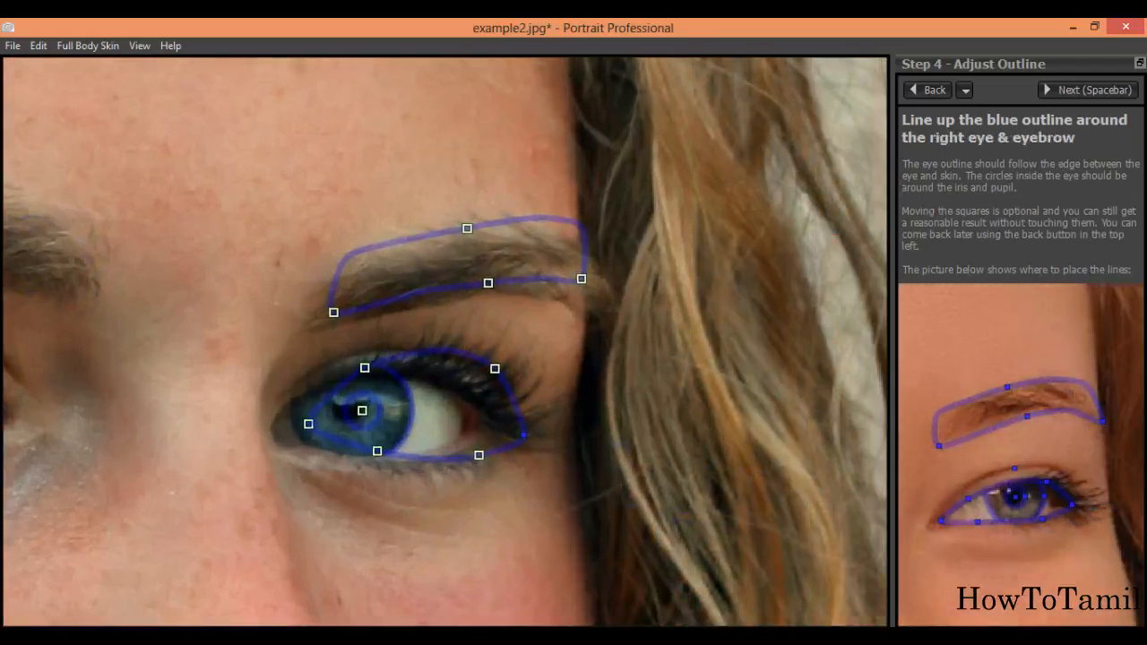
Fit the right eyebrow outline to the upper, lower and end edges of the brow.
drag(467, 229, 462, 250)
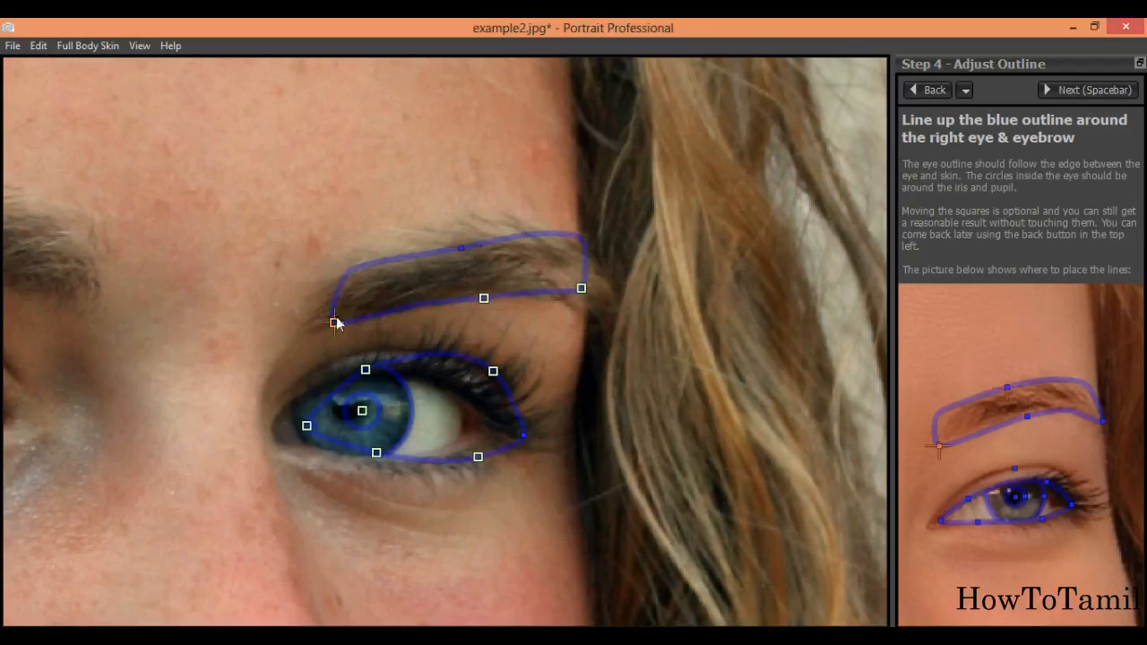
drag(334, 323, 313, 326)
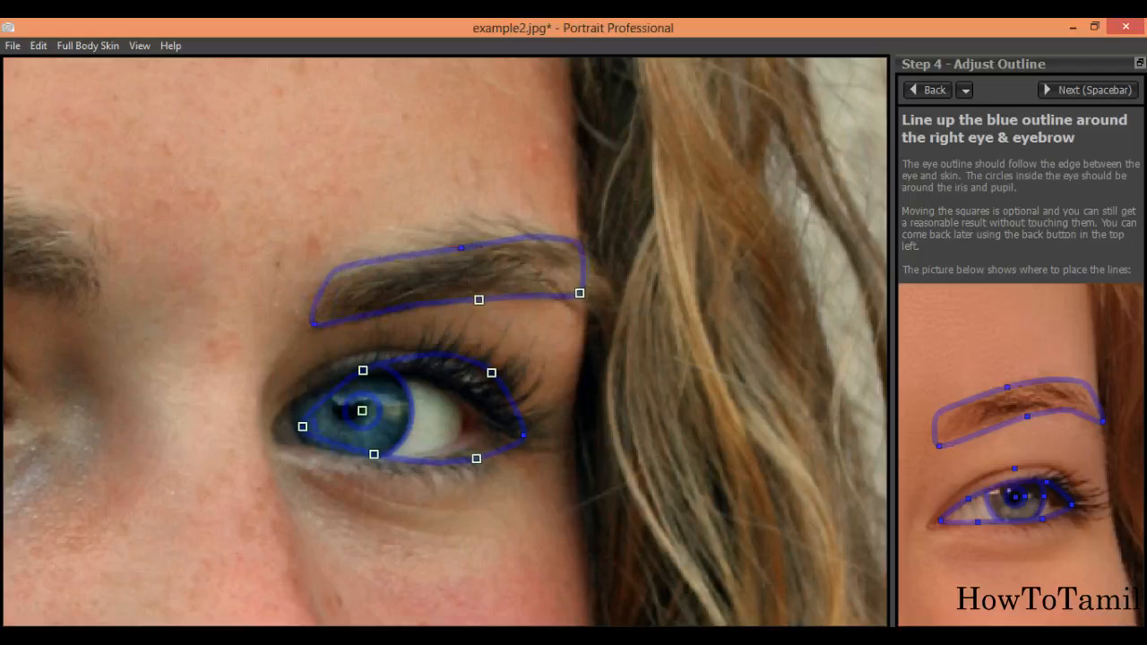
drag(580, 293, 584, 297)
mouse_move(478, 300)
mouse_down()
mouse_move(481, 285)
mouse_move(481, 296)
mouse_up()
drag(461, 248, 459, 242)
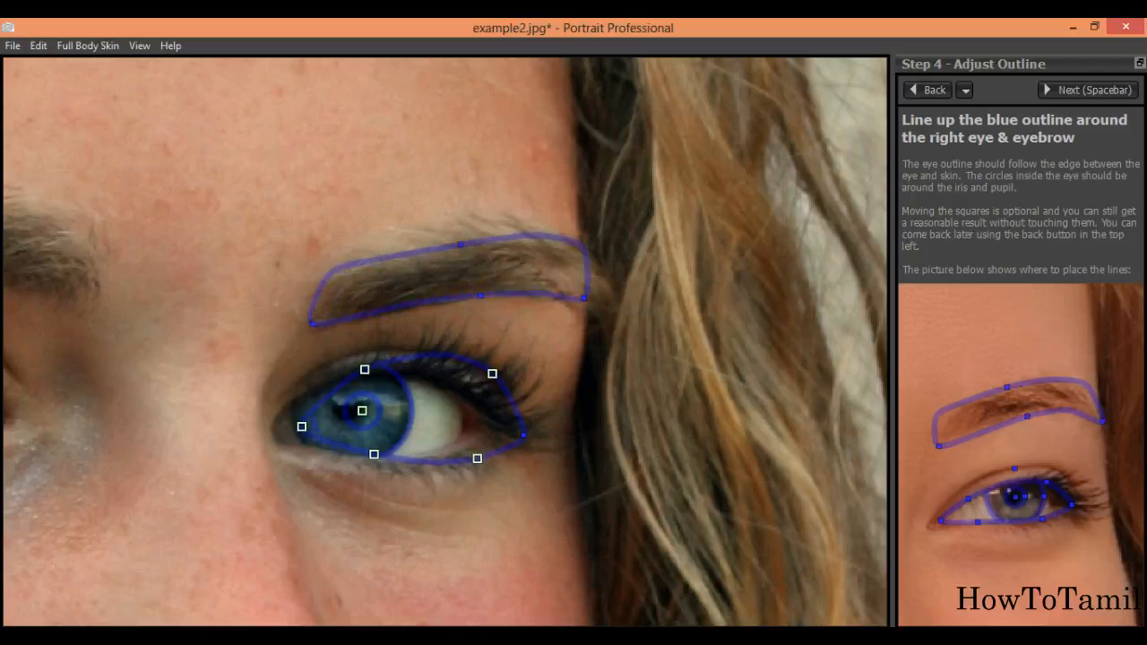
drag(585, 300, 576, 300)
Fit the right eye outline to both eye corners and the eyelid edges, and accept the outline.
drag(301, 427, 273, 432)
drag(523, 435, 485, 438)
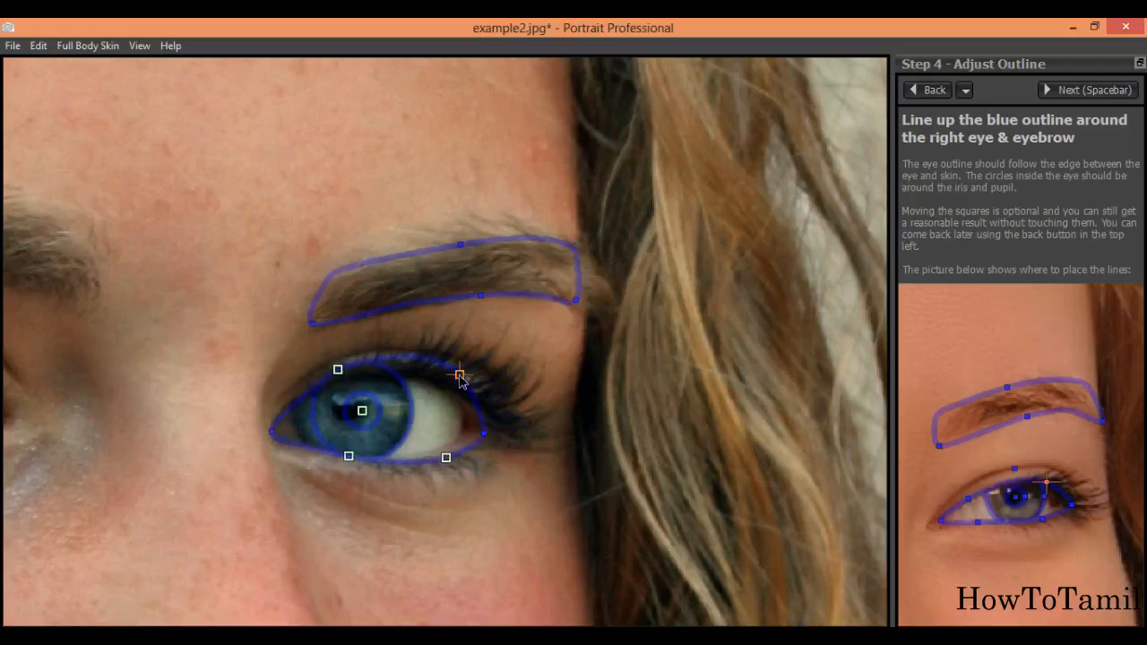
drag(460, 376, 458, 392)
drag(446, 462, 445, 454)
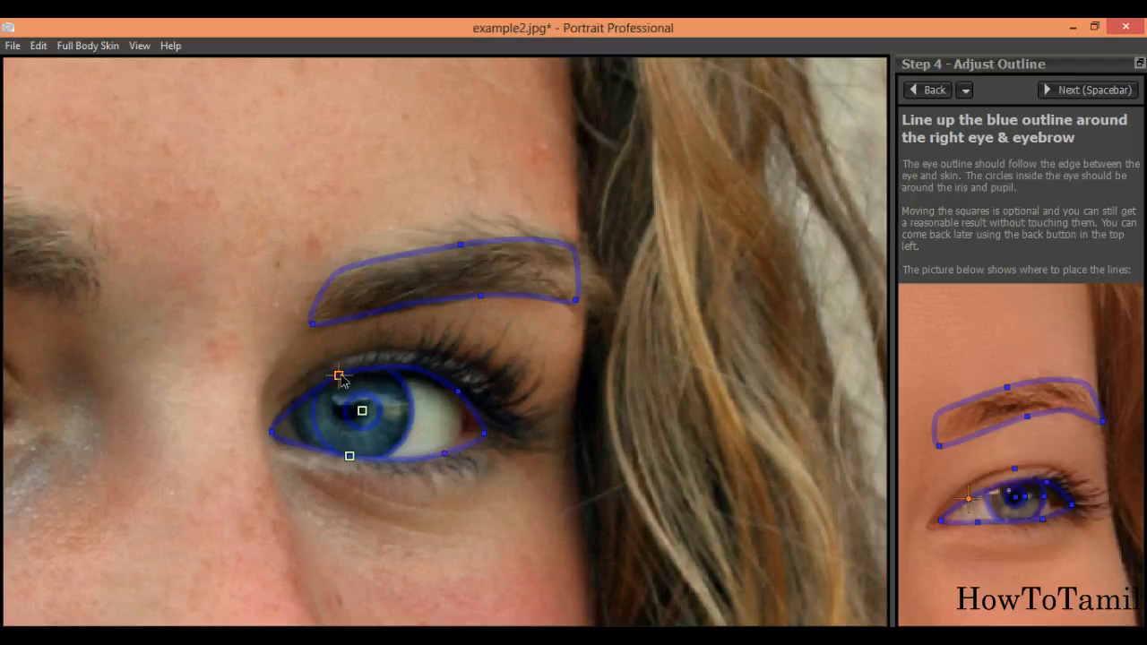
drag(272, 435, 277, 430)
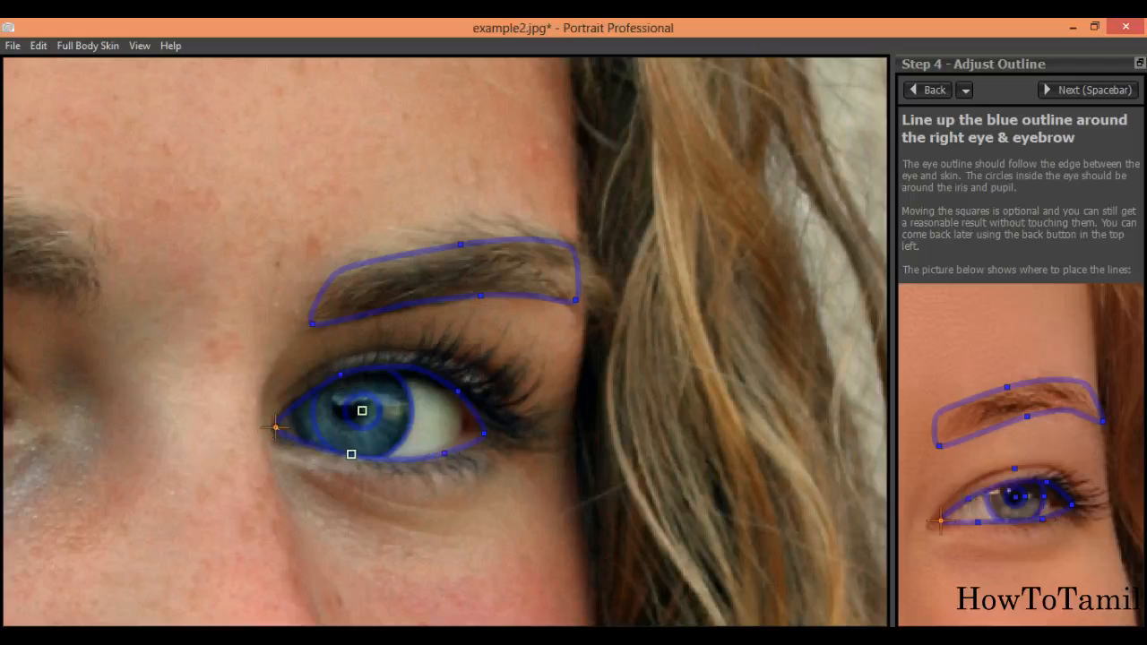
drag(487, 436, 489, 427)
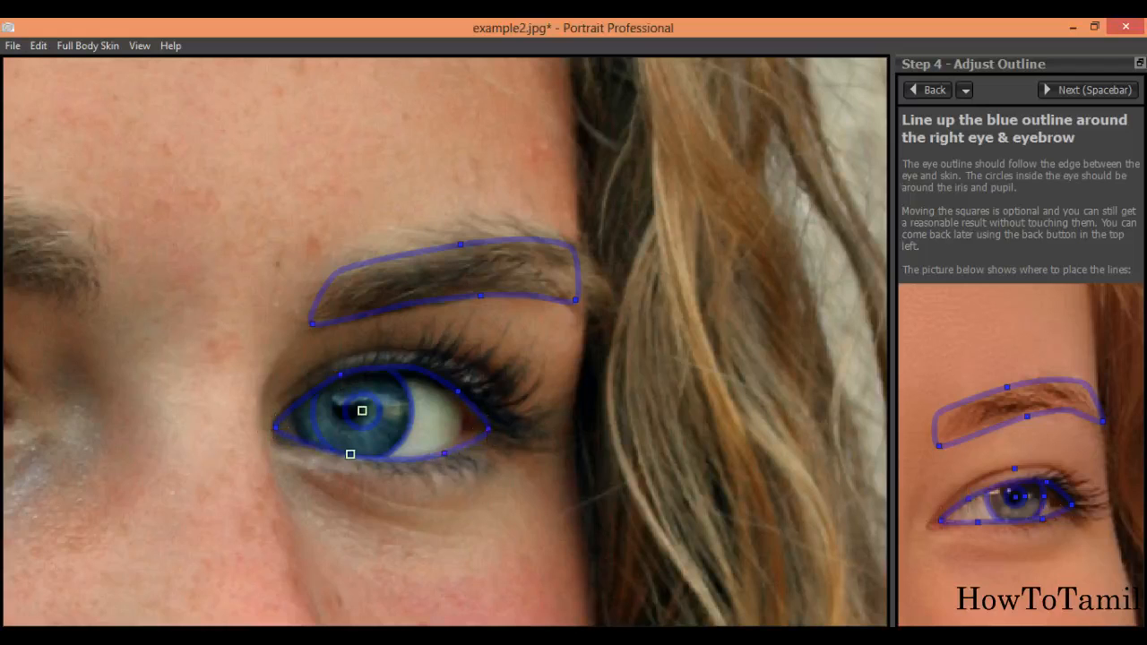
key(space)
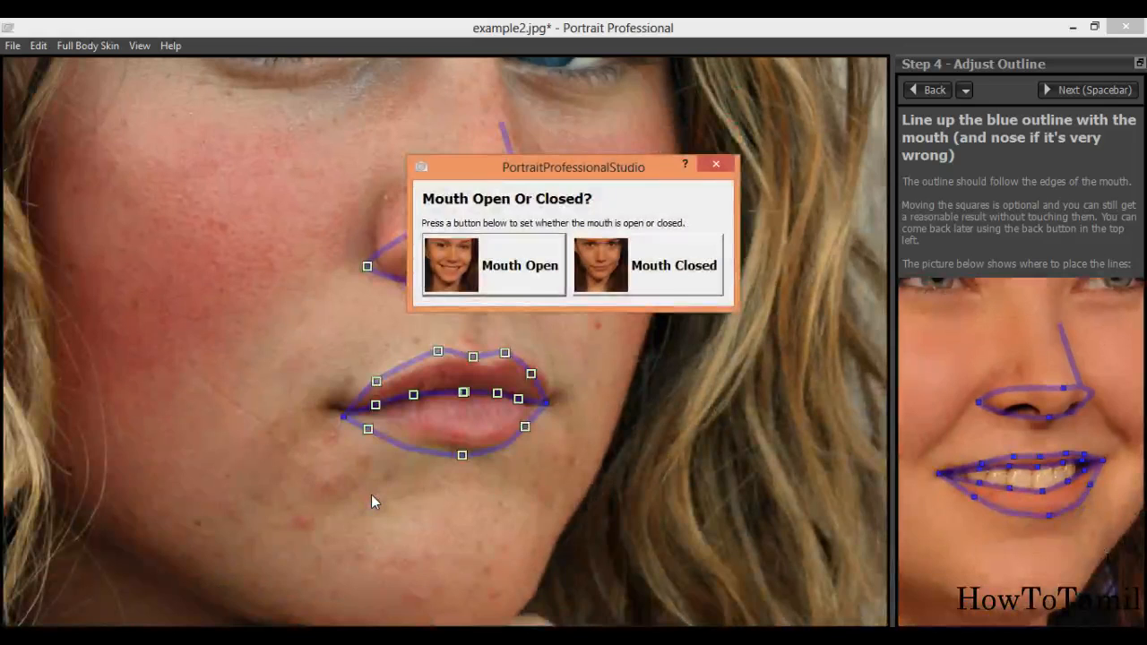
Set the mouth as closed and fit its outline to both mouth corners, the upper lip's centre and the lower lip edge.
click(655, 276)
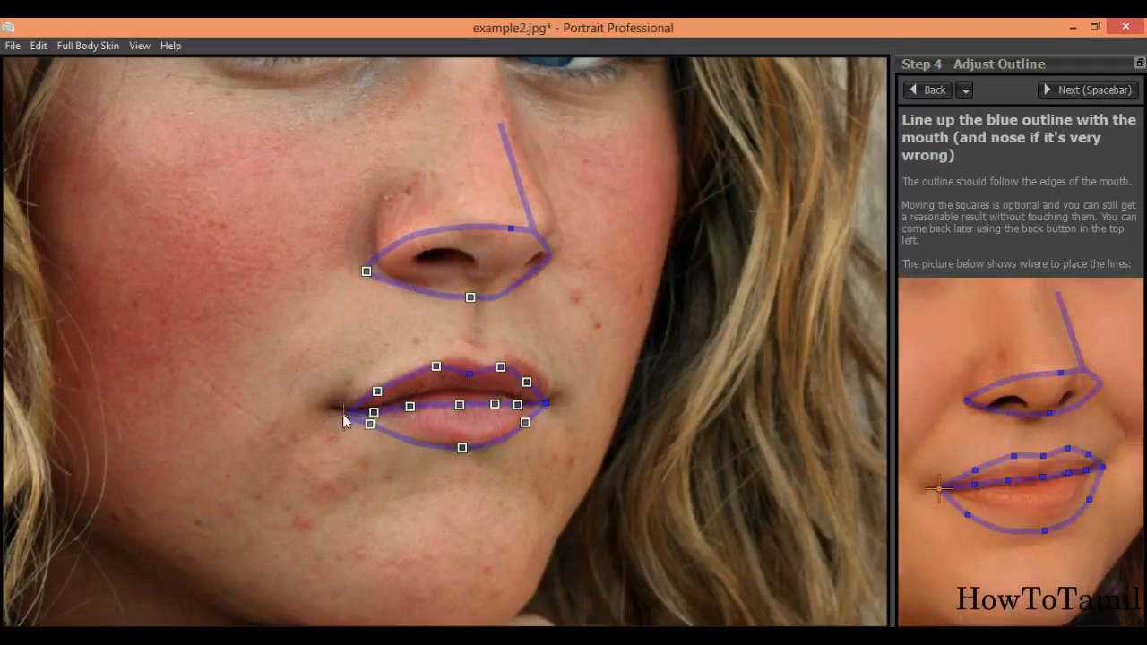
drag(343, 412, 339, 409)
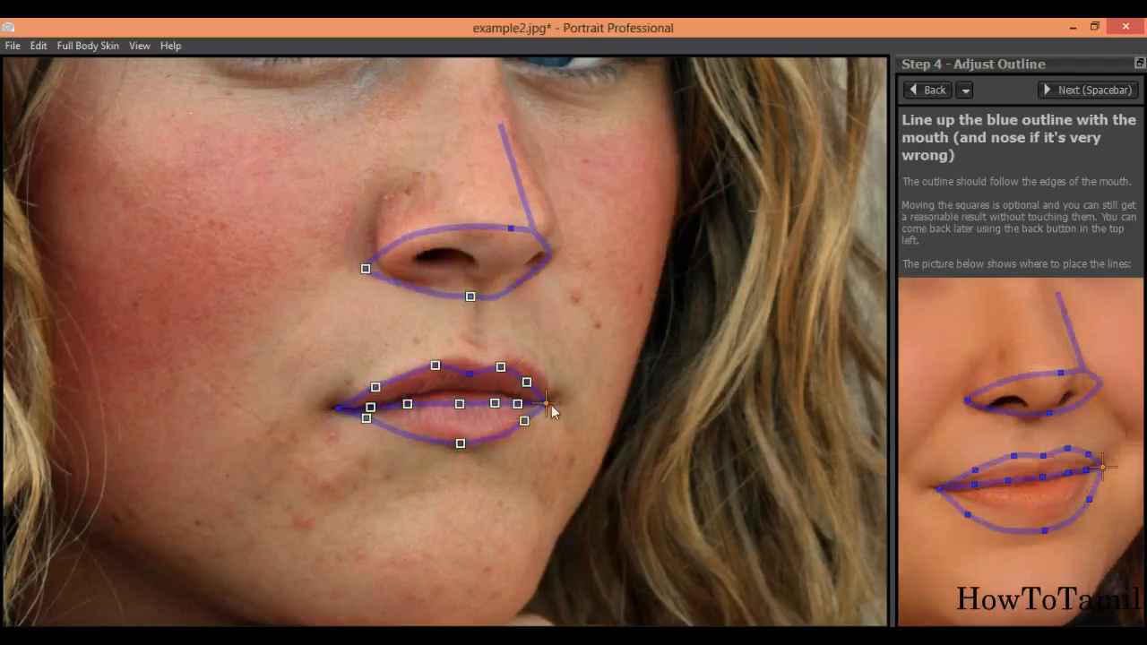
drag(546, 404, 545, 396)
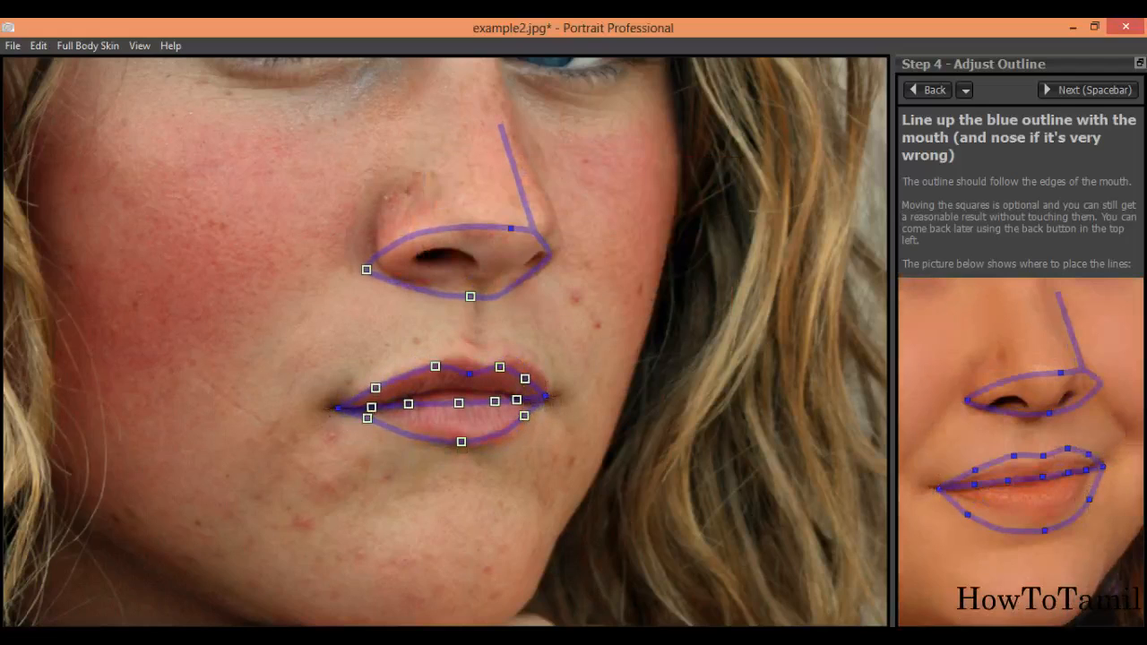
drag(472, 374, 490, 367)
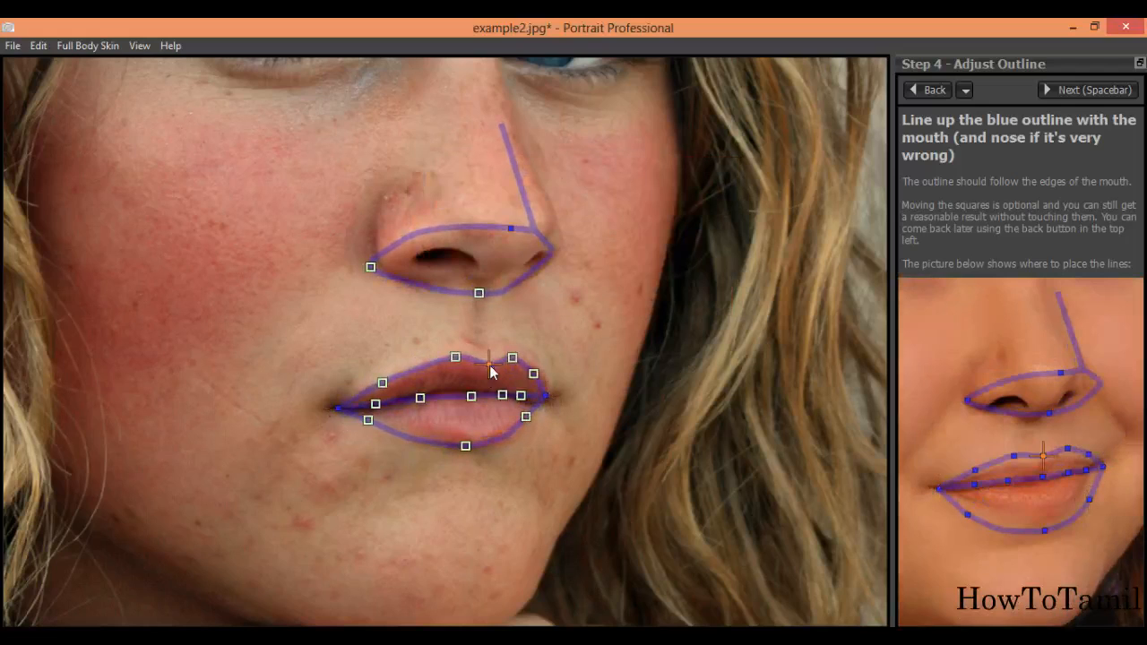
drag(346, 409, 339, 412)
drag(464, 445, 475, 443)
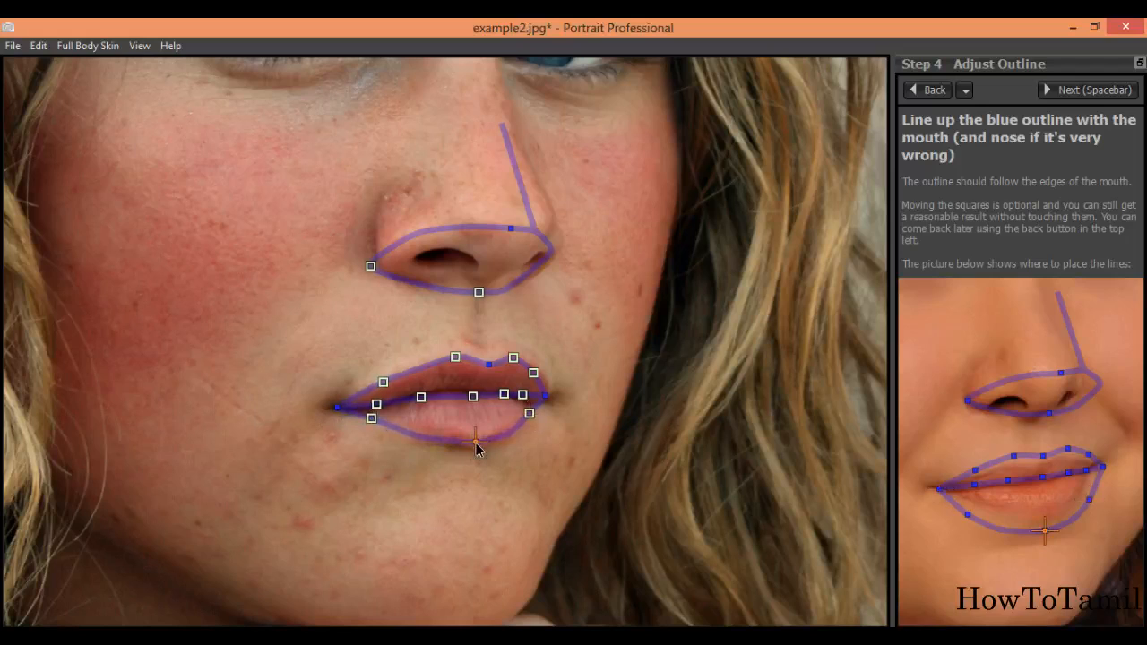
drag(545, 396, 545, 401)
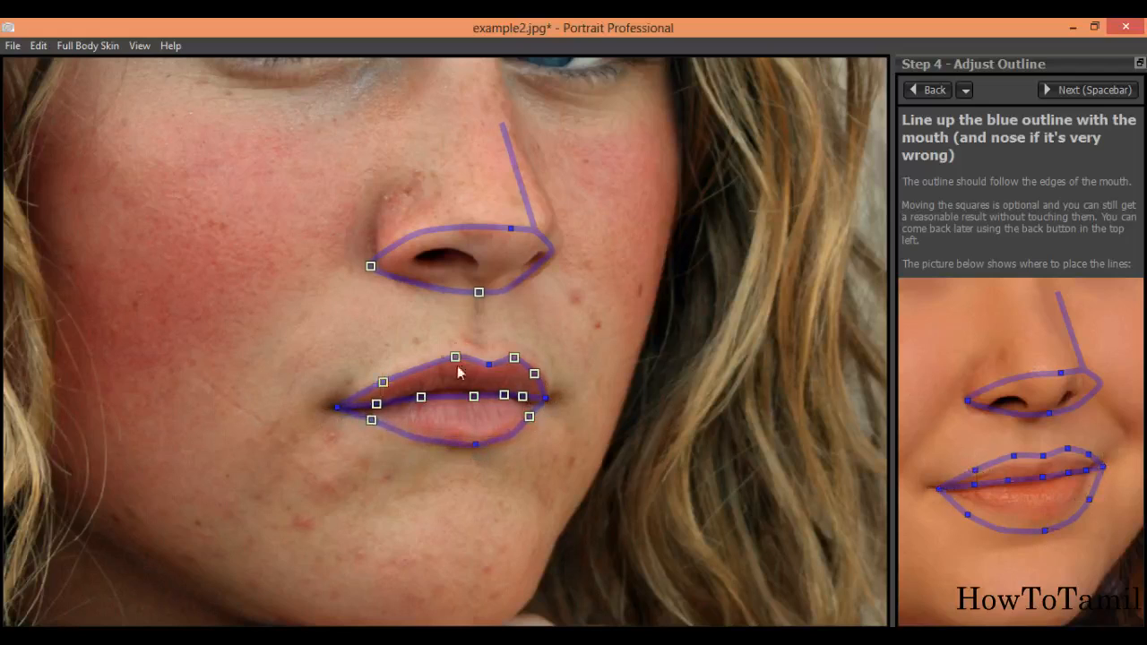
Fit the nose outline to the outer nostril edge and the base of the nose, and accept the mouth and nose outline.
drag(369, 268, 382, 269)
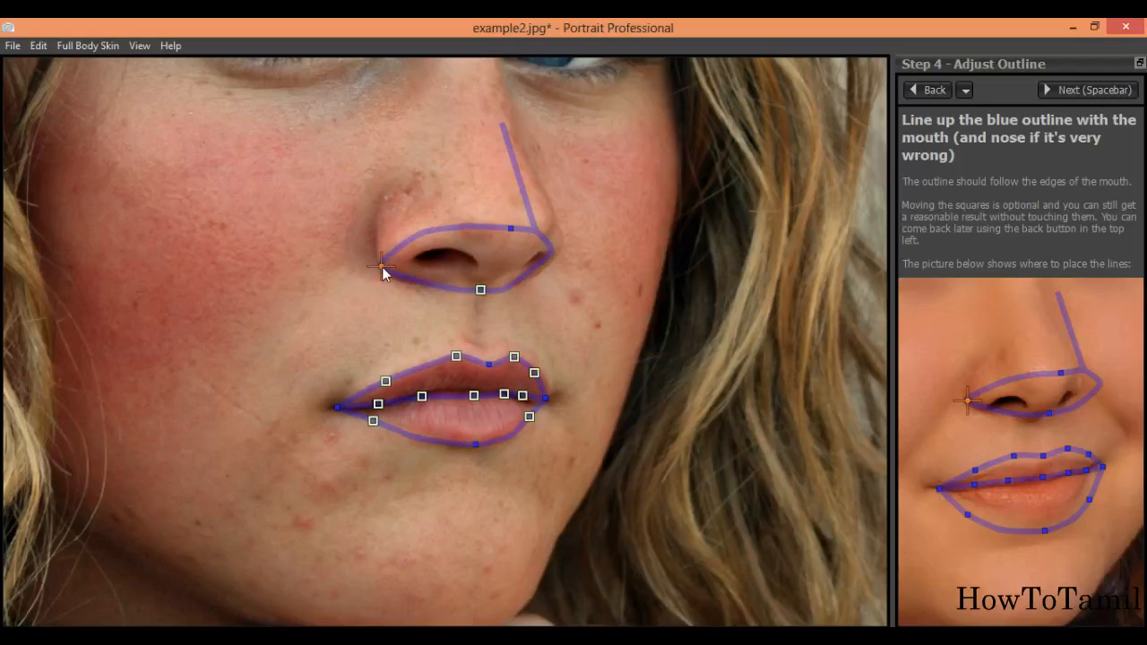
drag(487, 299, 499, 276)
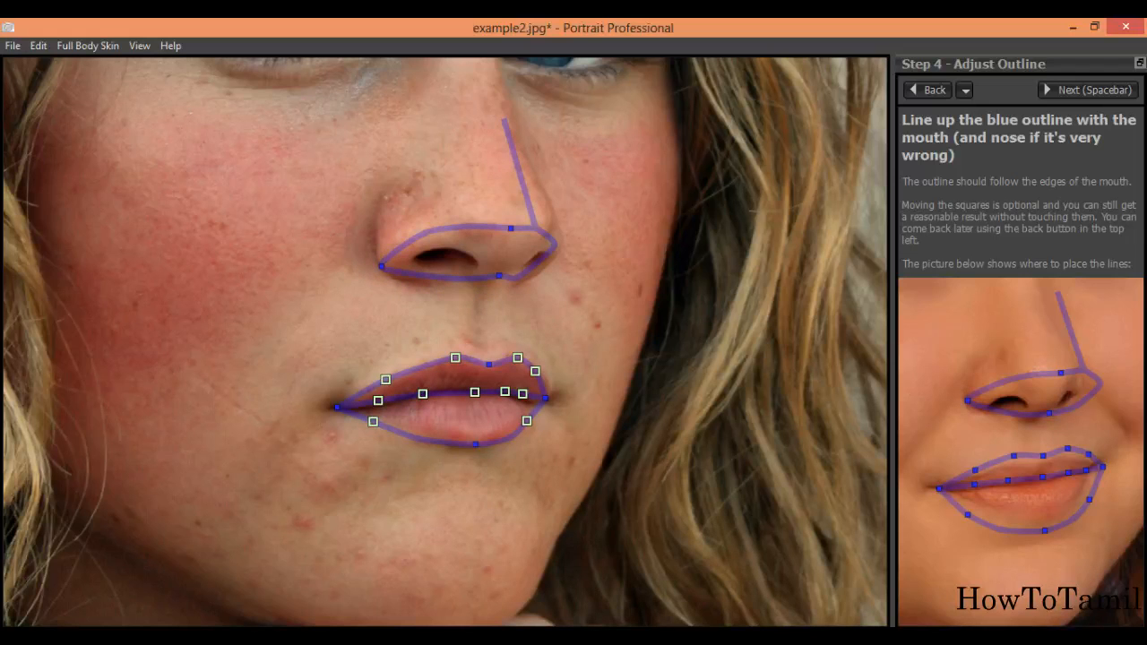
key(space)
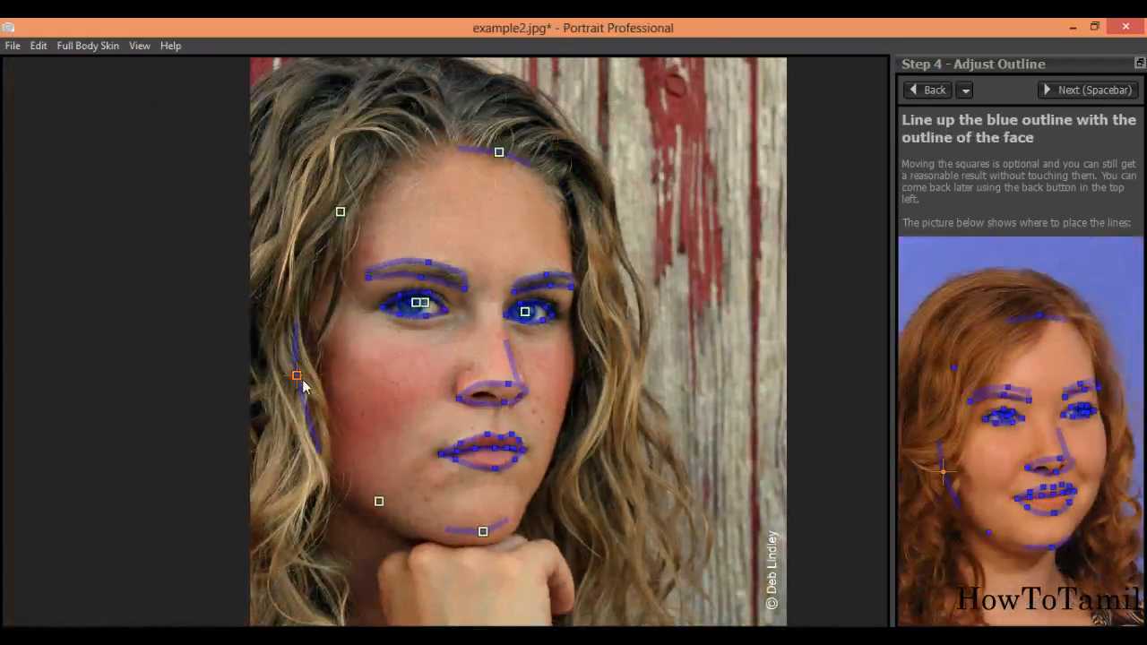
Fit the face outline to the side of the face, the hairline and the chin, and proceed to photo enhancement, dismissing its help message.
drag(296, 377, 302, 387)
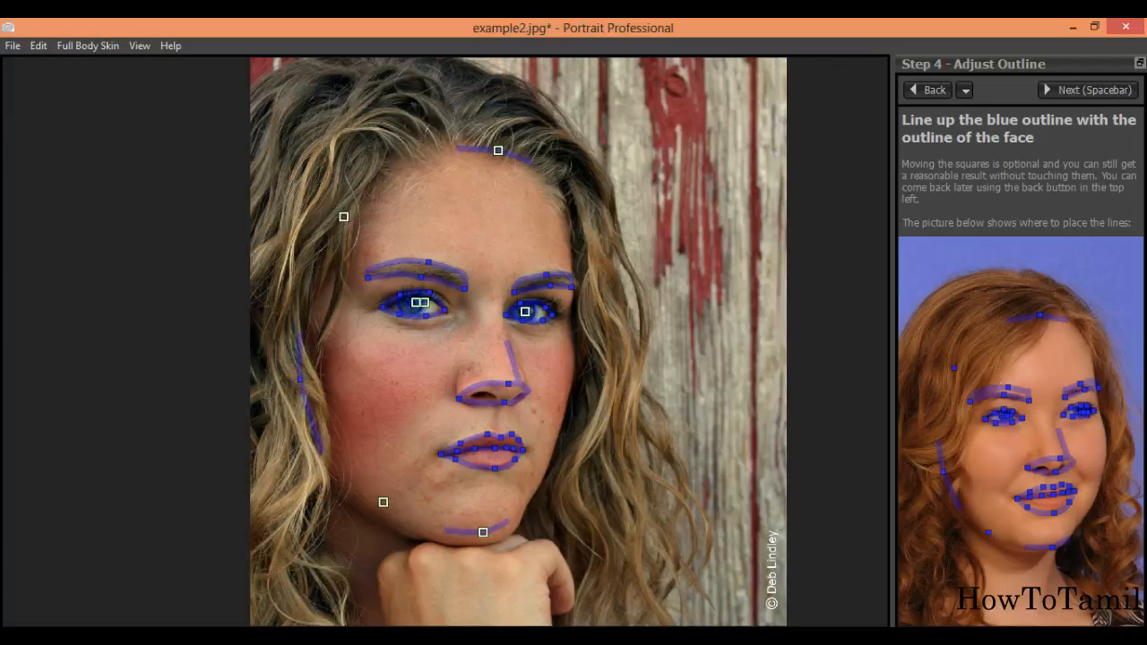
drag(500, 151, 453, 134)
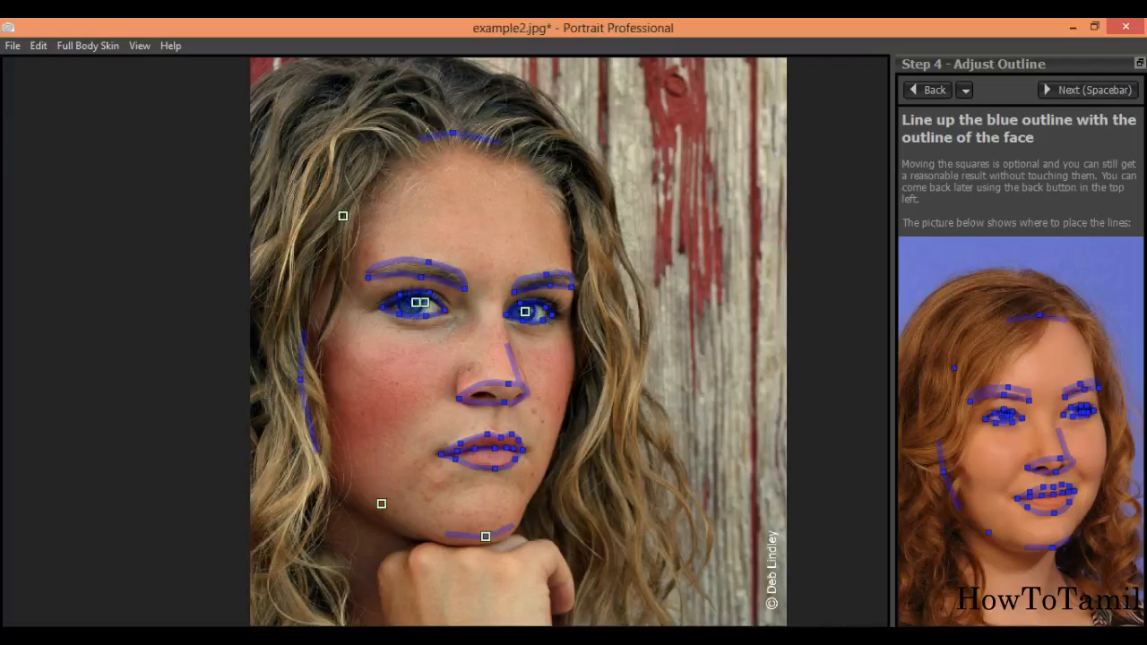
drag(487, 540, 483, 548)
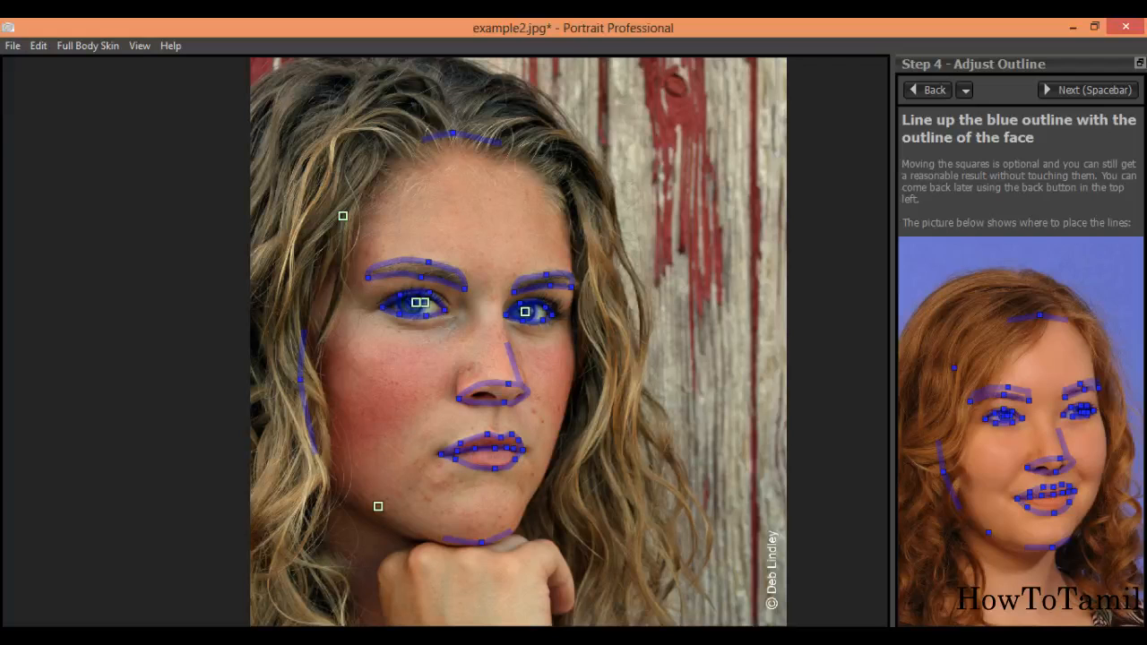
key(space)
key(space)
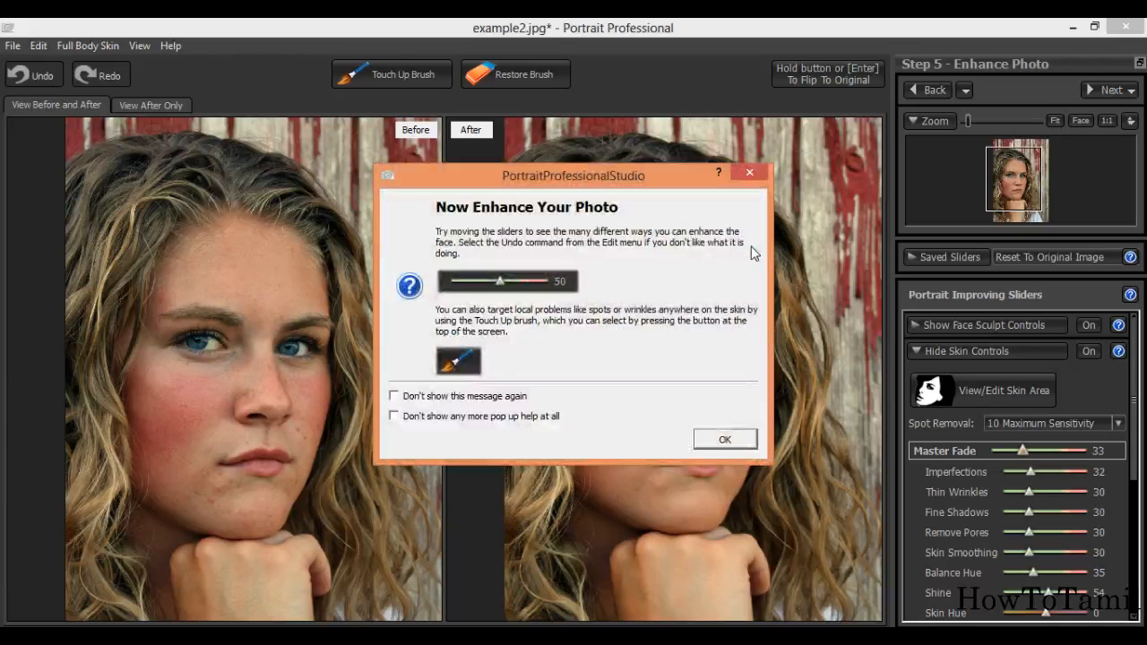
click(727, 439)
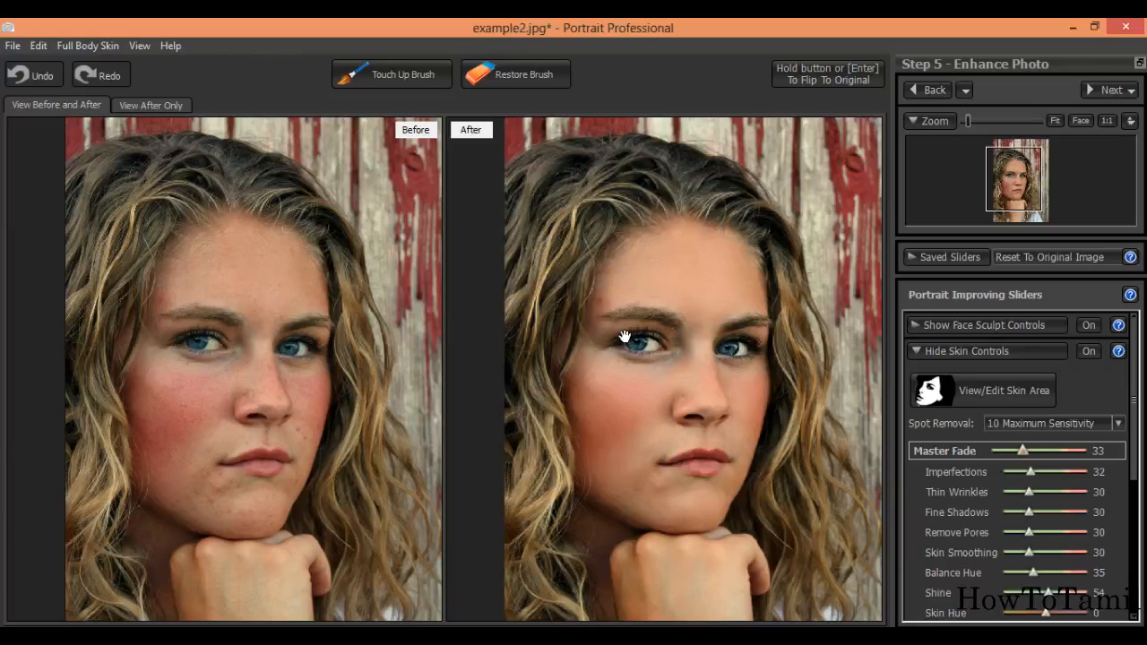
View the retouched portrait alone, return to the before-and-after comparison, and look through the portrait improving sliders.
click(136, 104)
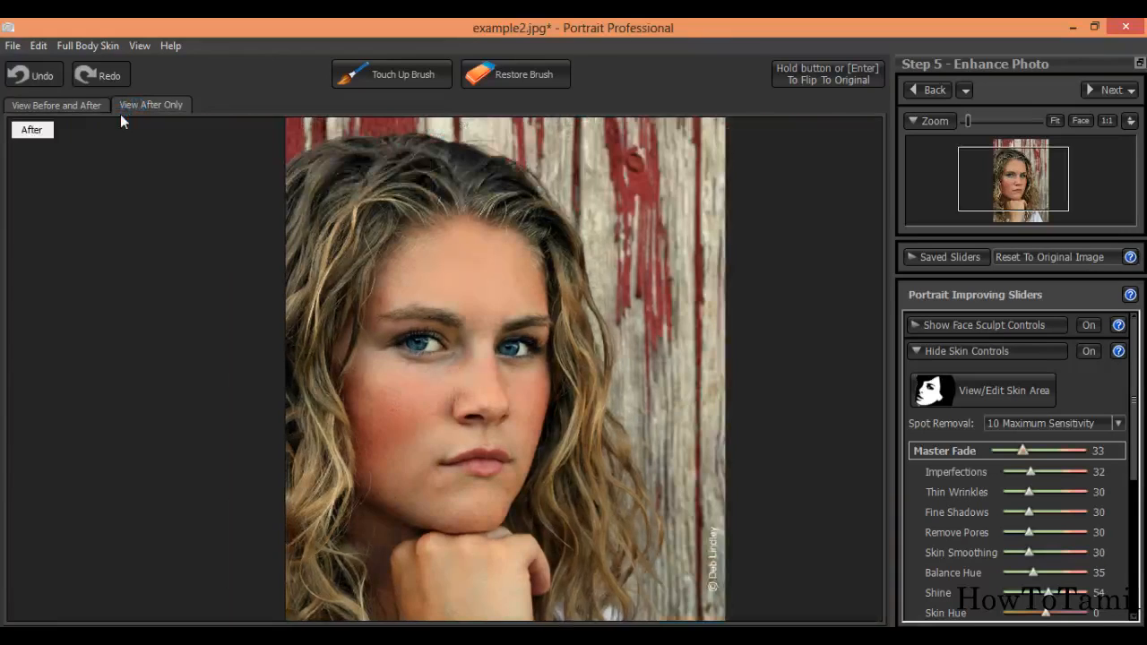
click(87, 104)
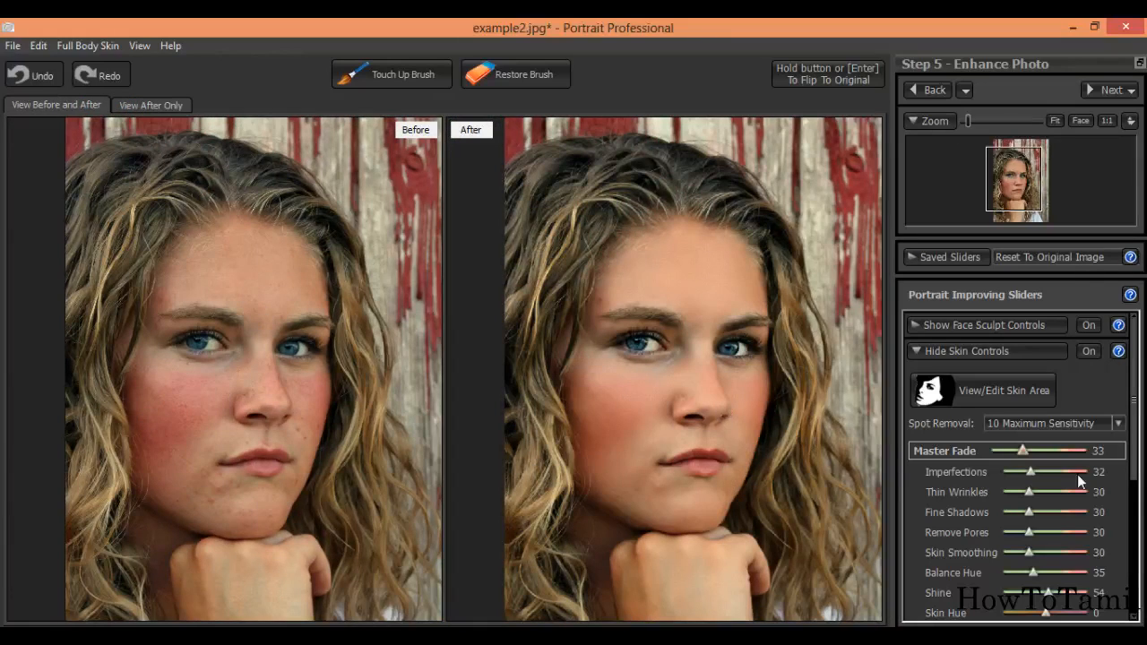
mouse_move(1078, 476)
scroll(1093, 382, down, 3)
scroll(1093, 382, up, 3)
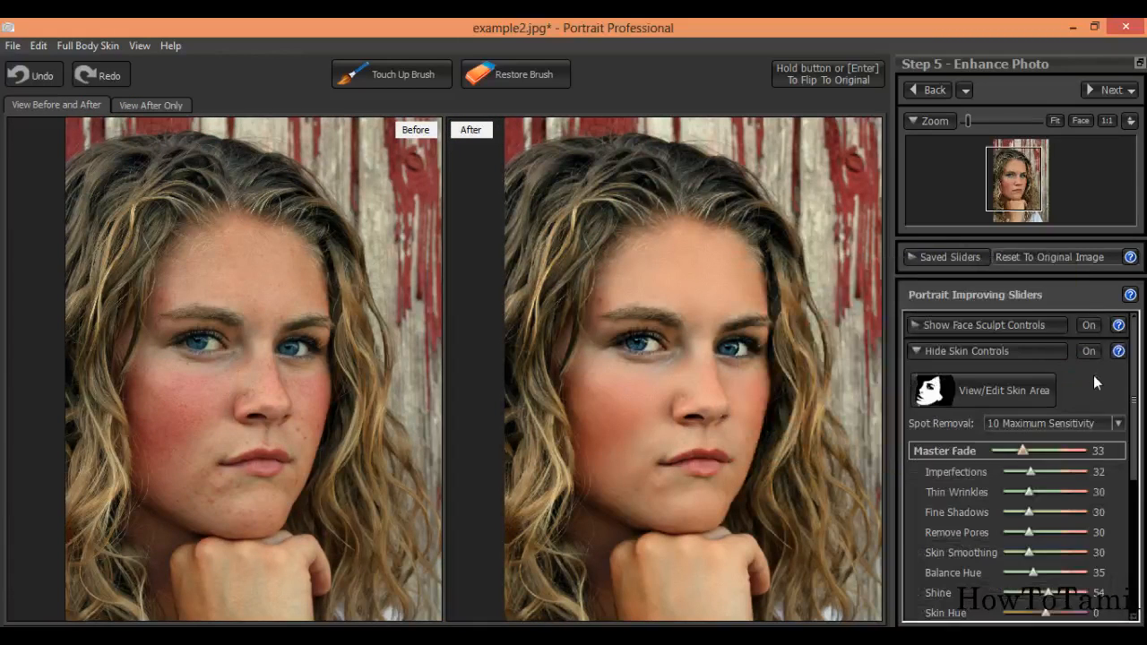